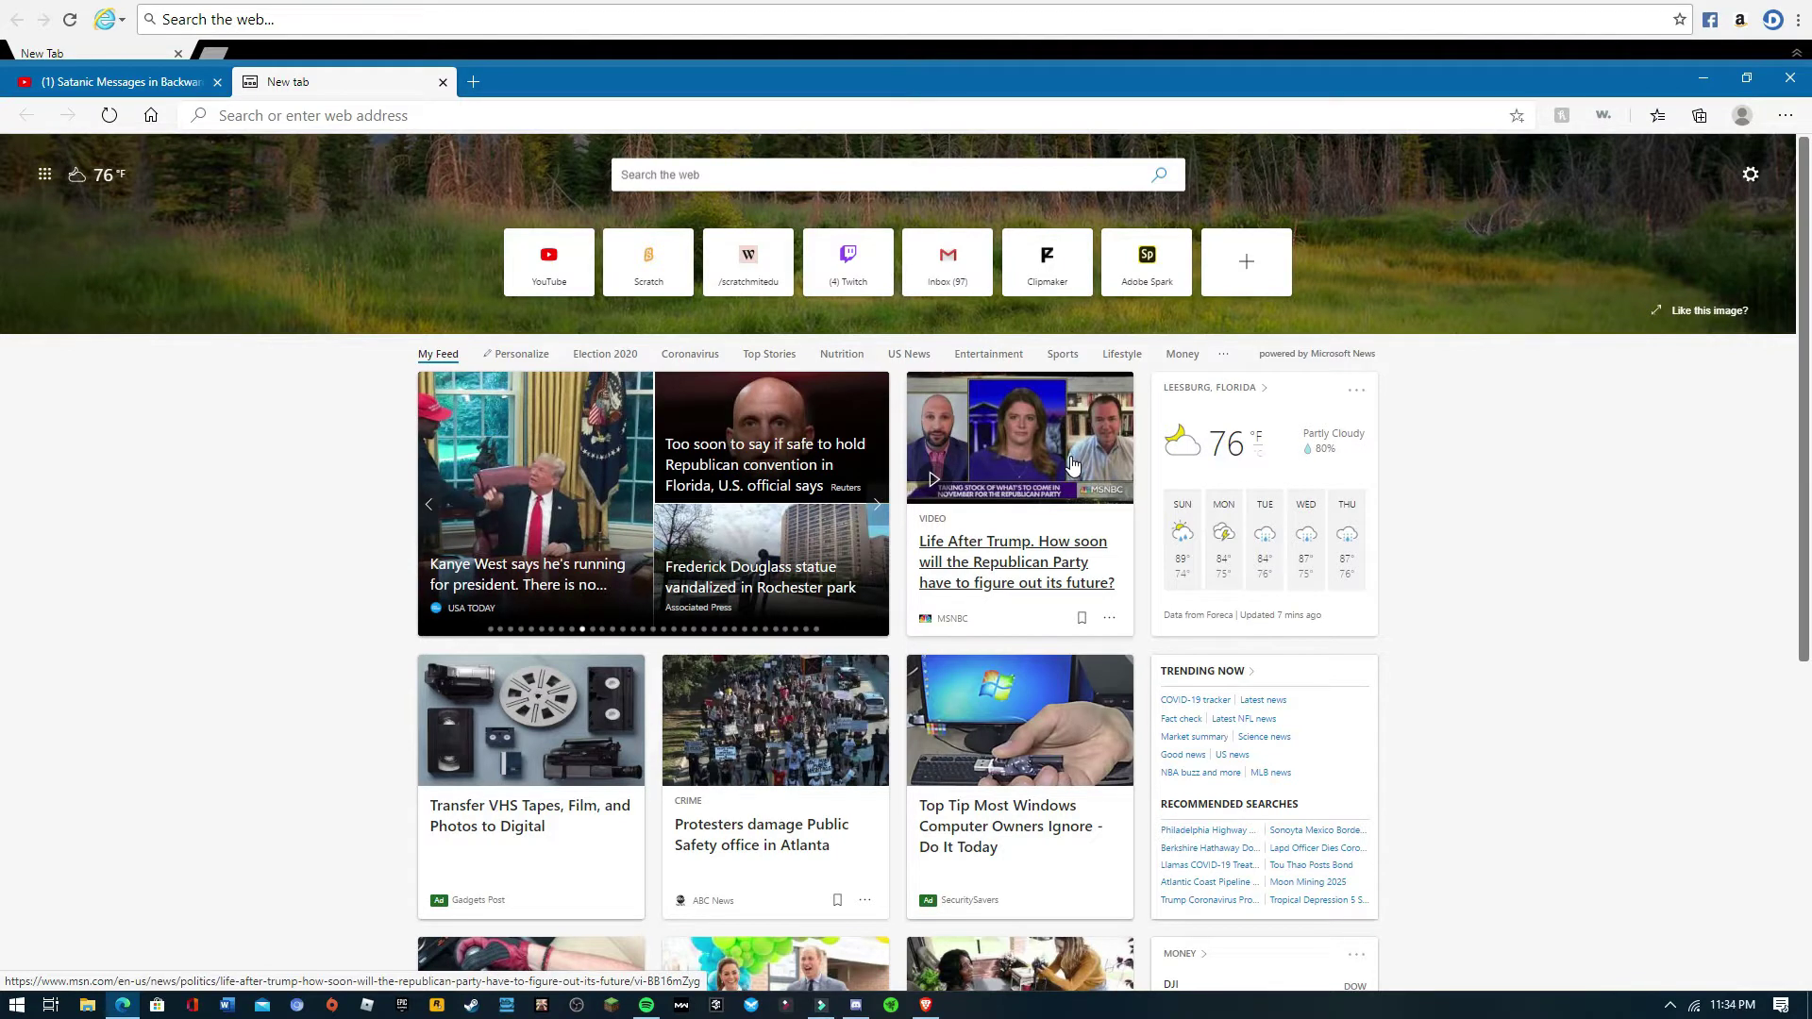
left_click(821, 1004)
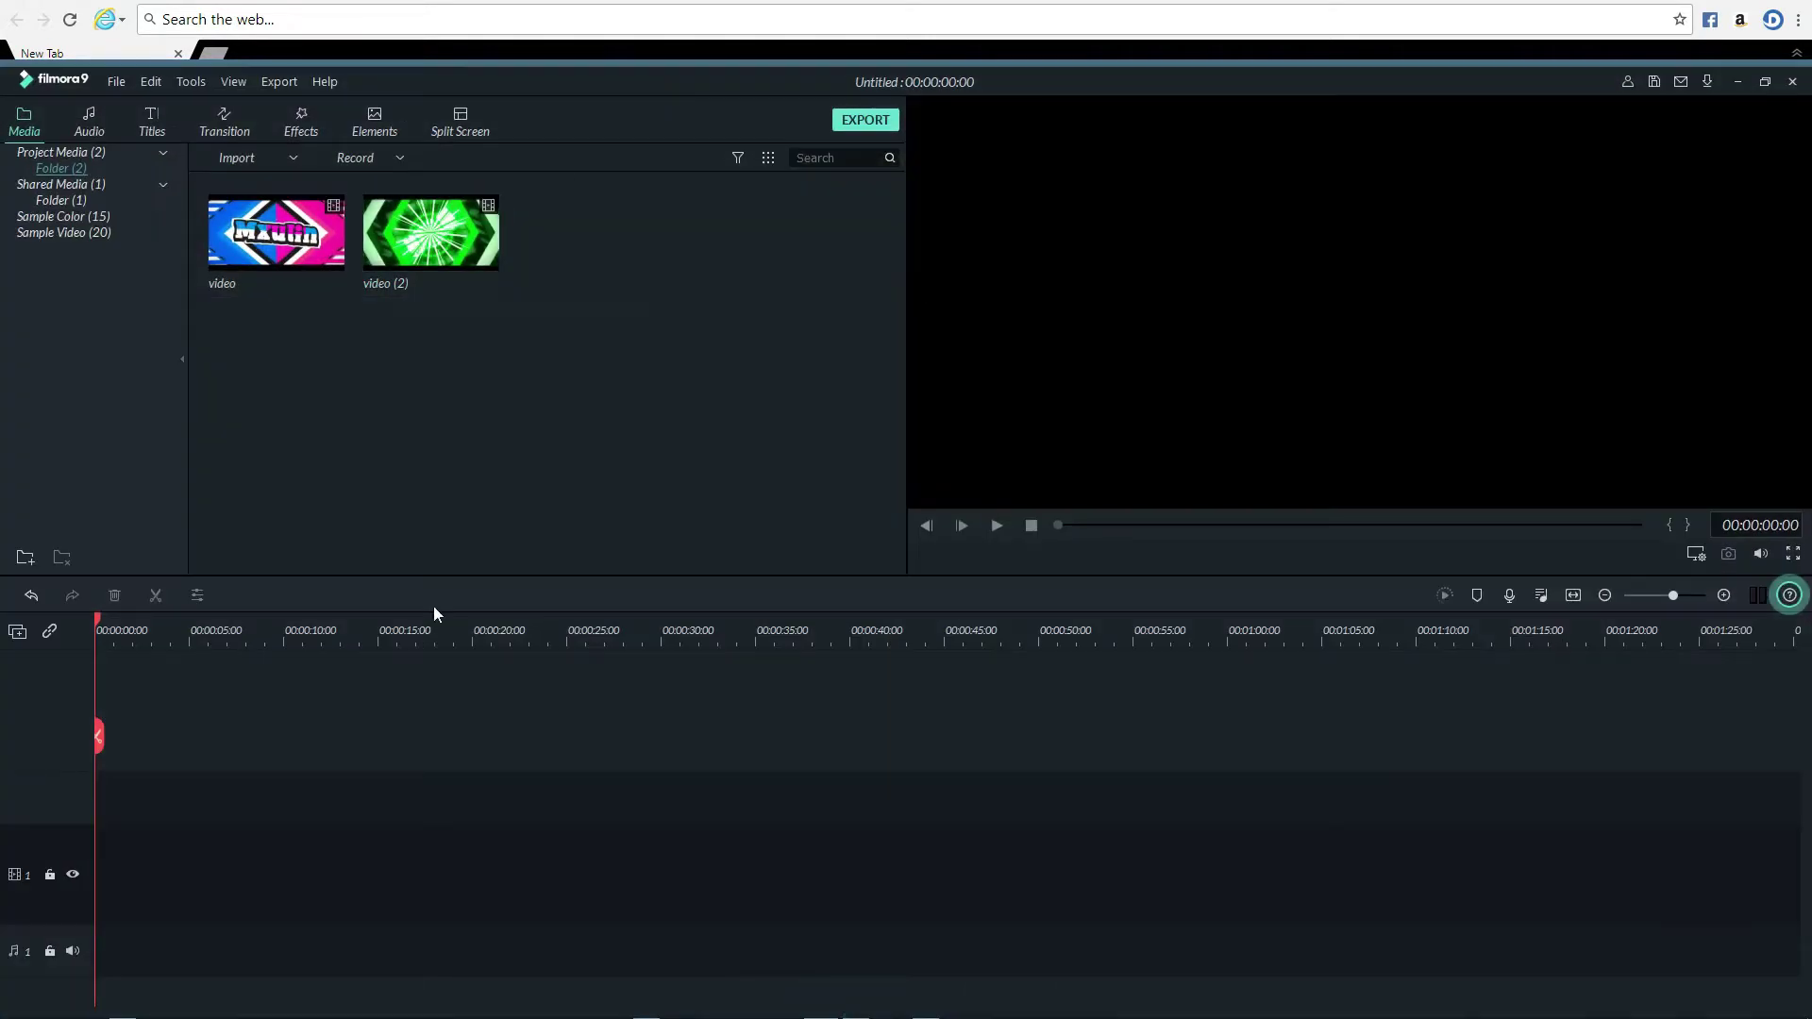
left_click(1738, 81)
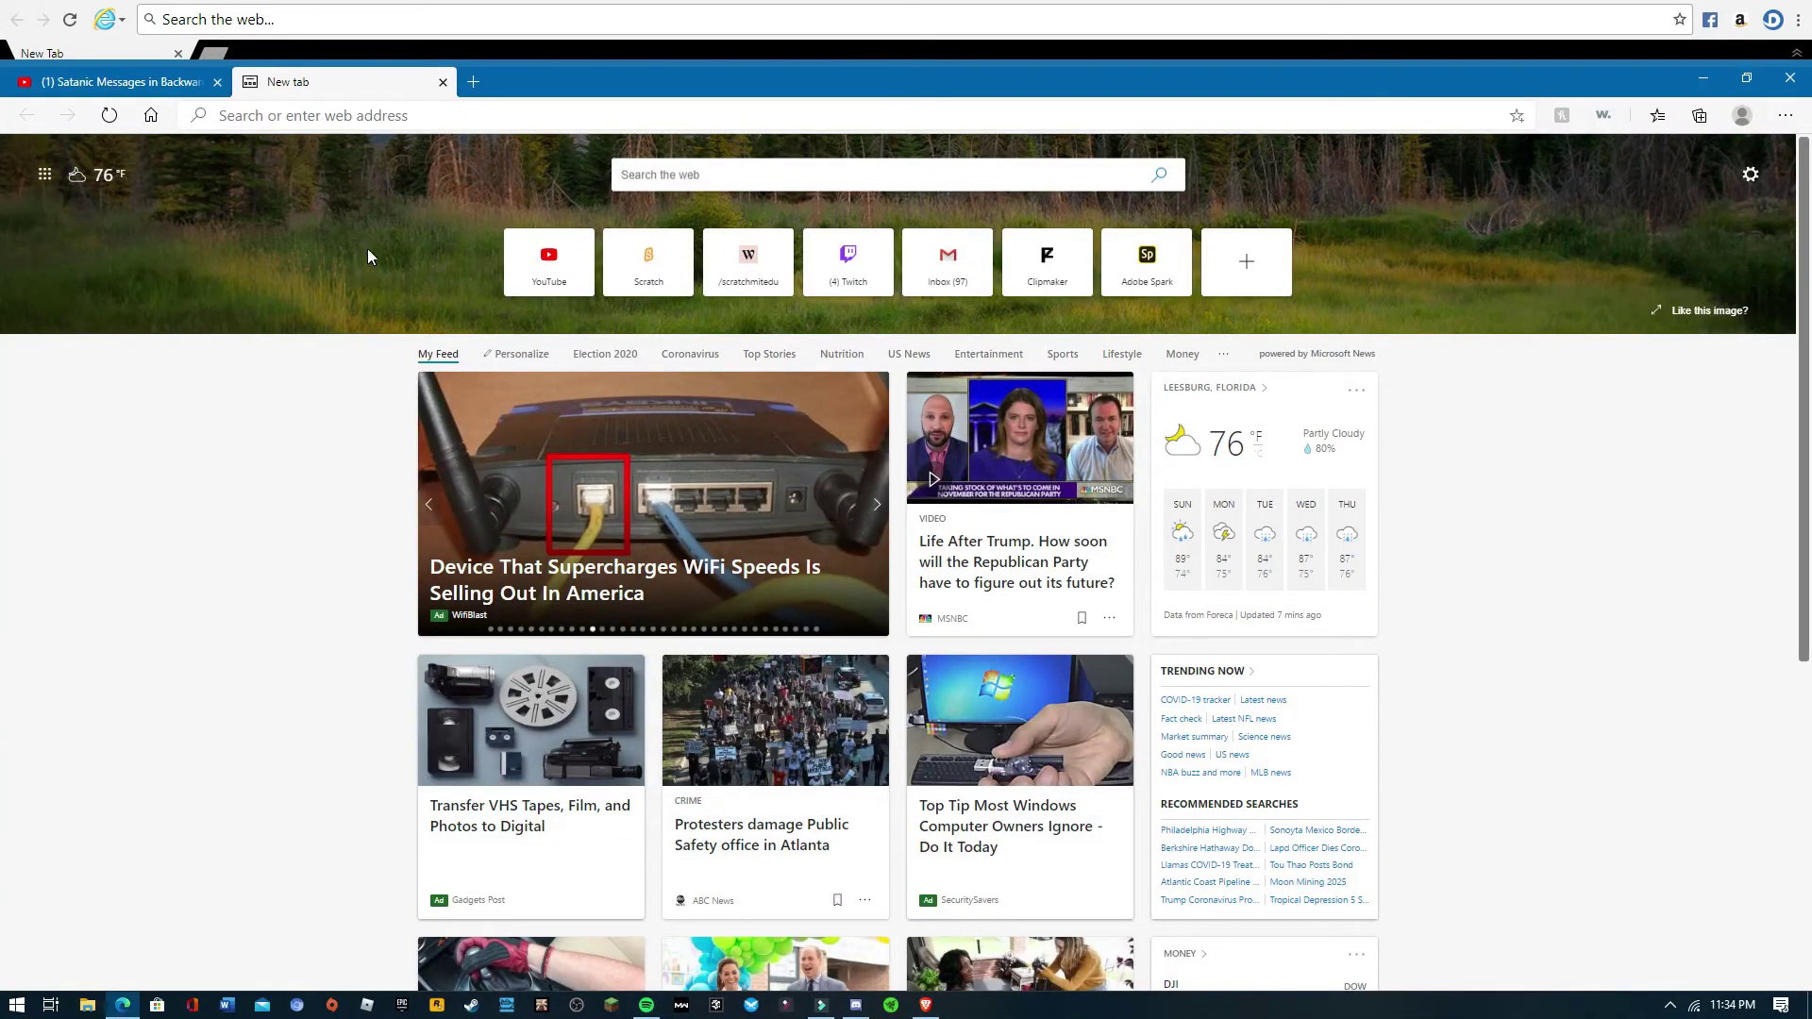
Go to the Panzoid Clipmaker page at panzoid.com/tools/clipmaker.
left_click(438, 108)
type("p")
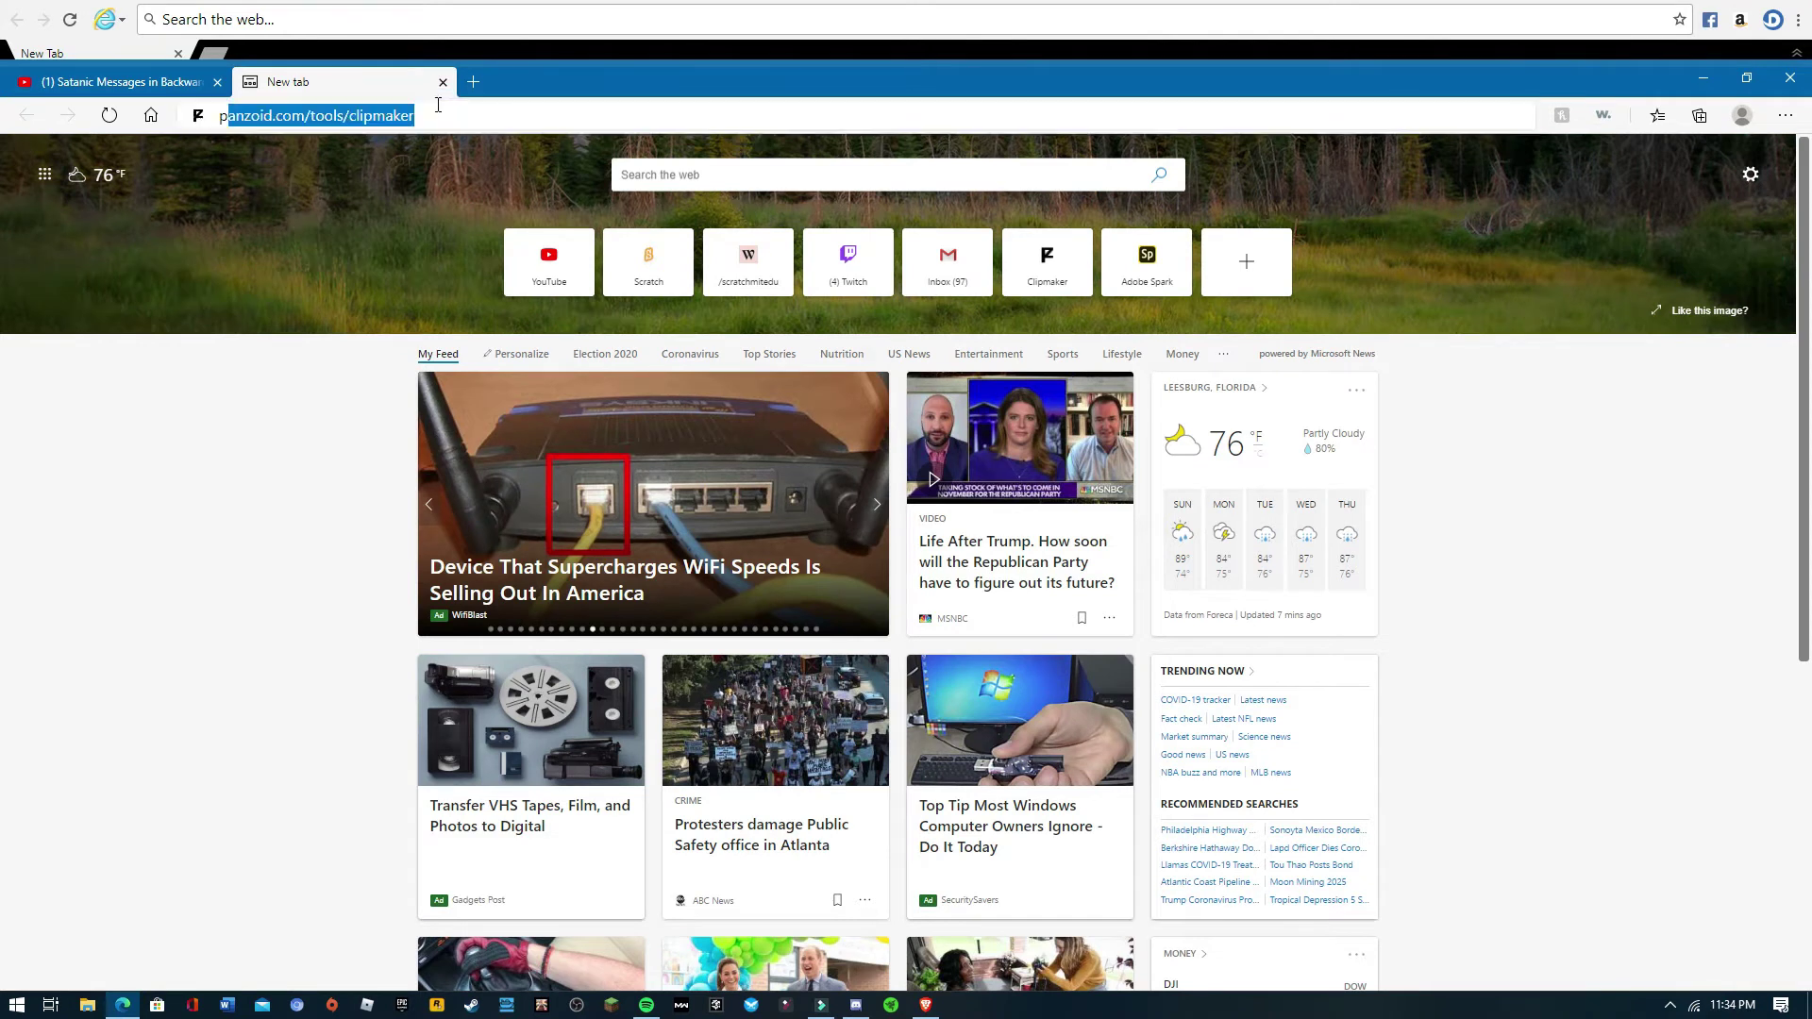
type("anzoid")
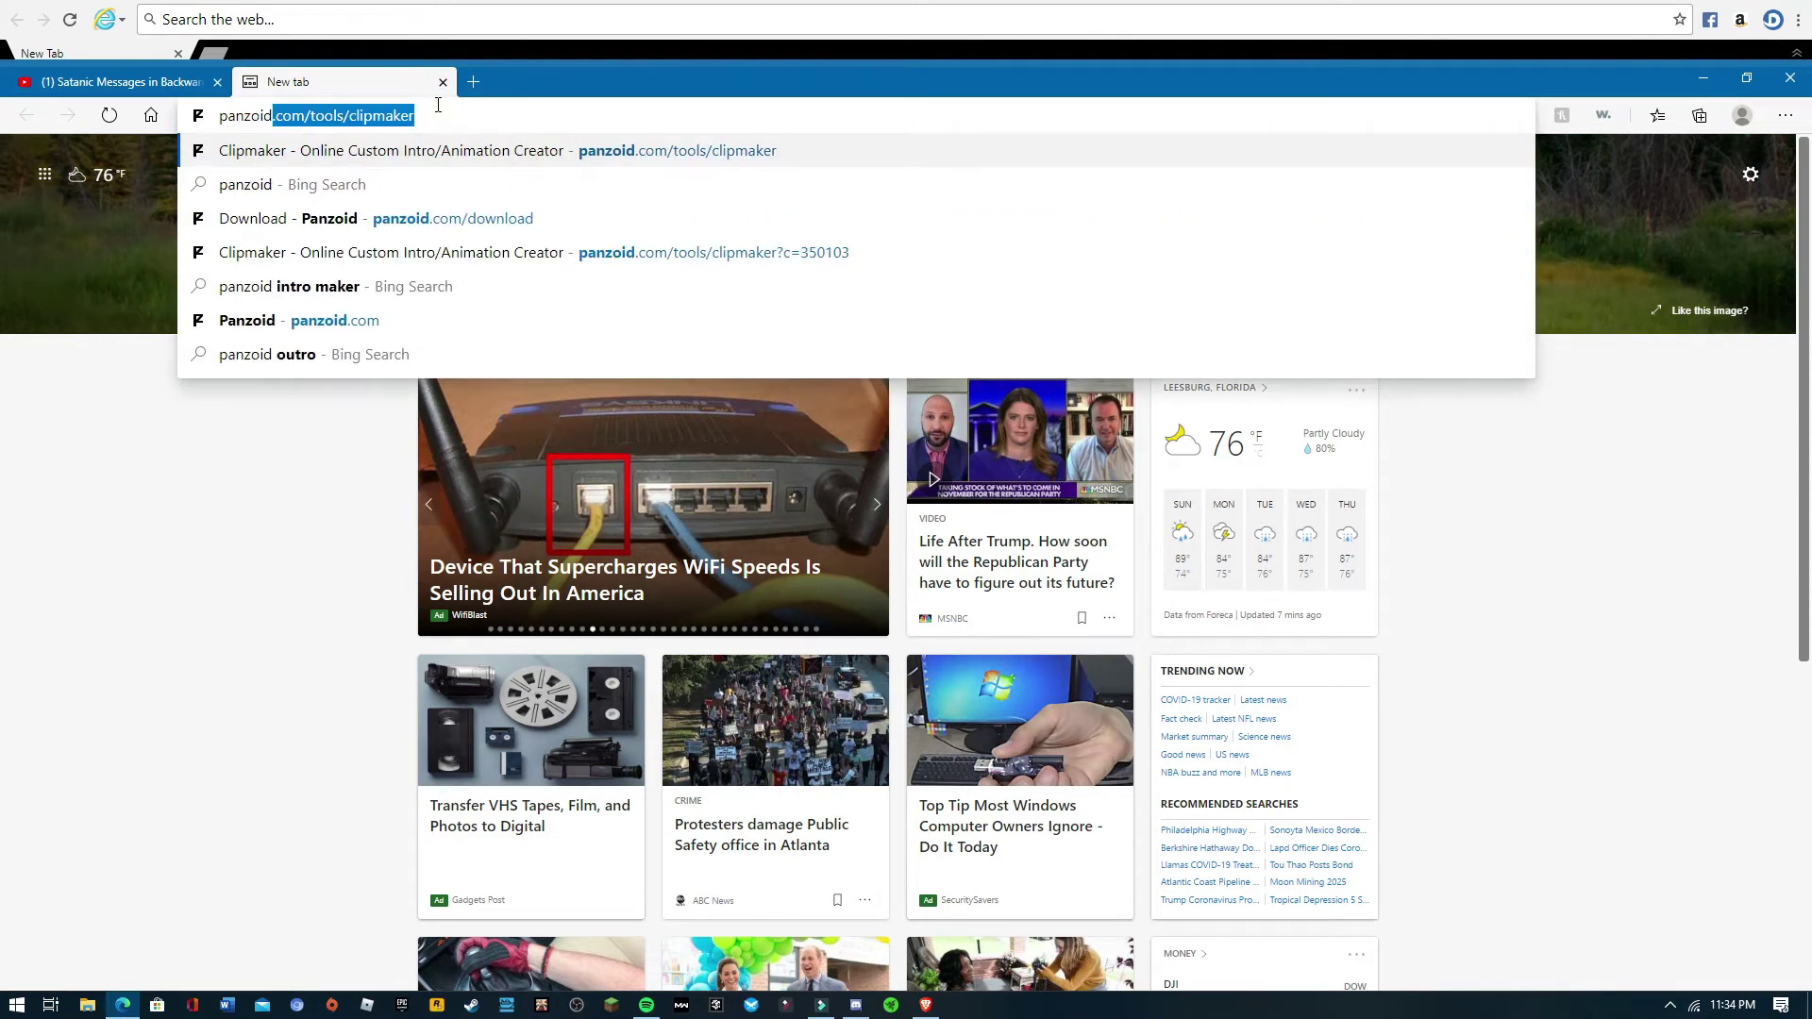
key("Return")
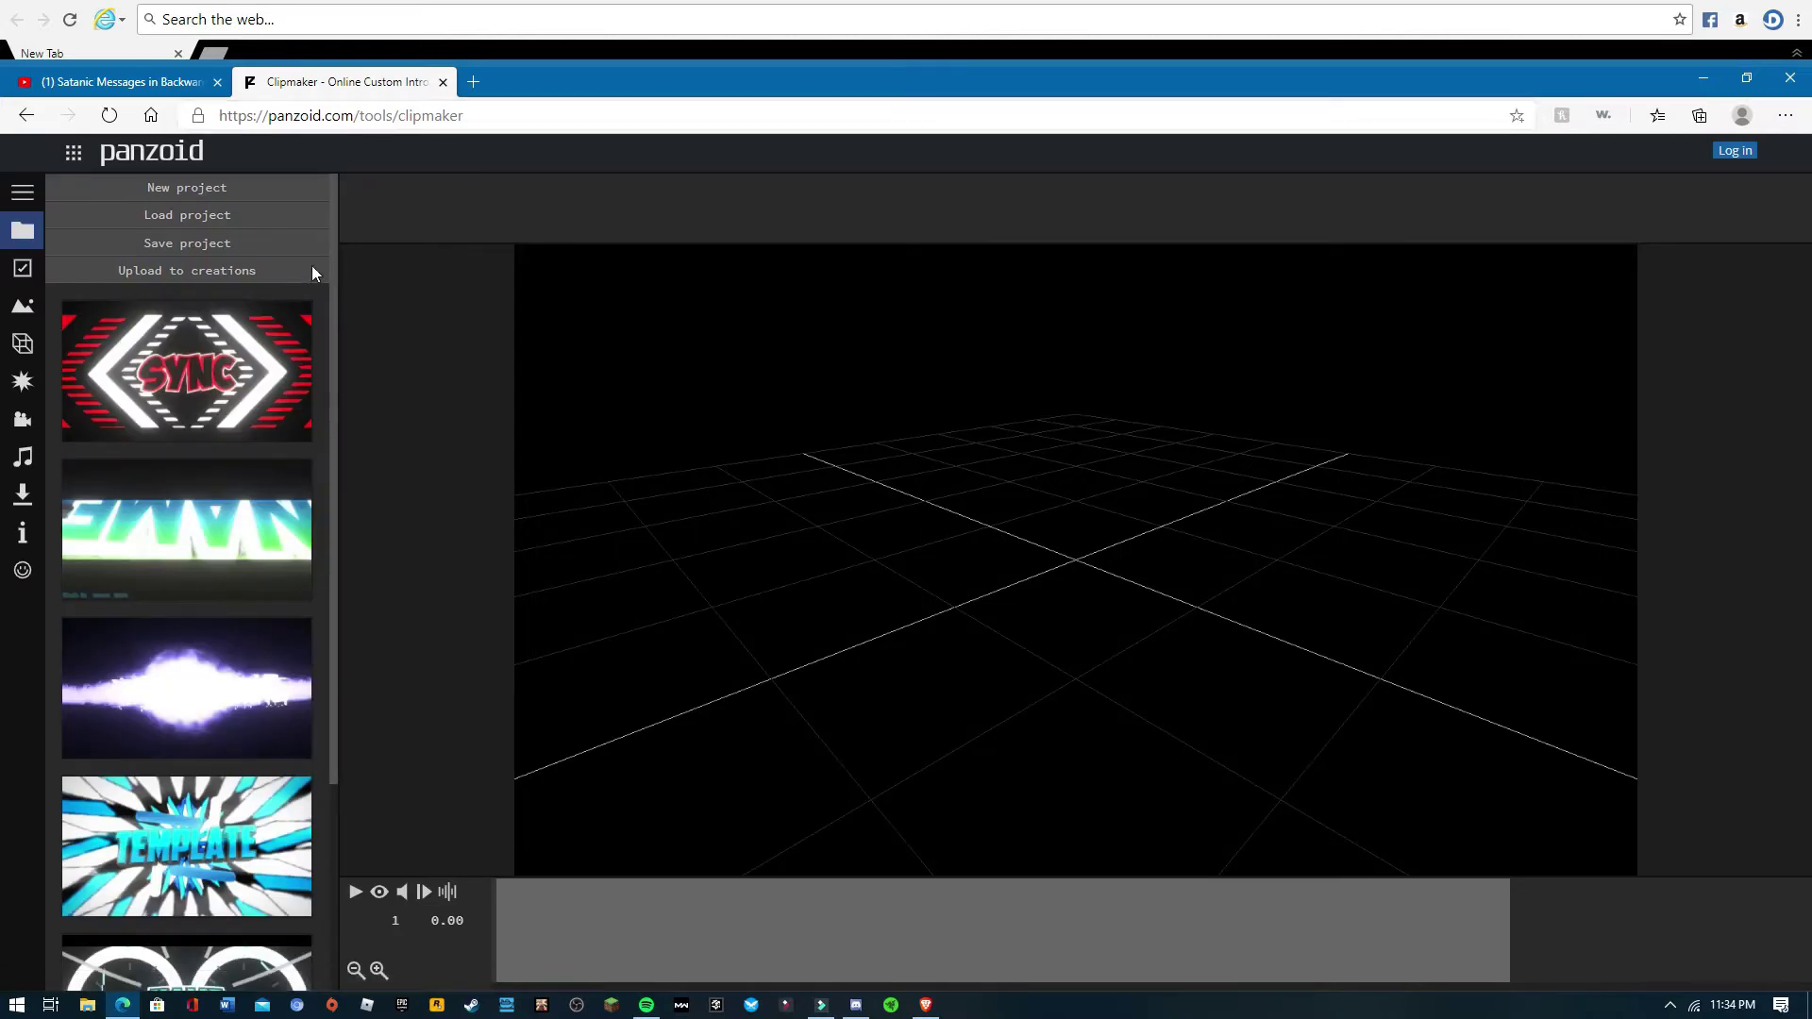
Browse the Clipmaker creations and load the orange and blue YOURNAME intro template.
left_click(207, 190)
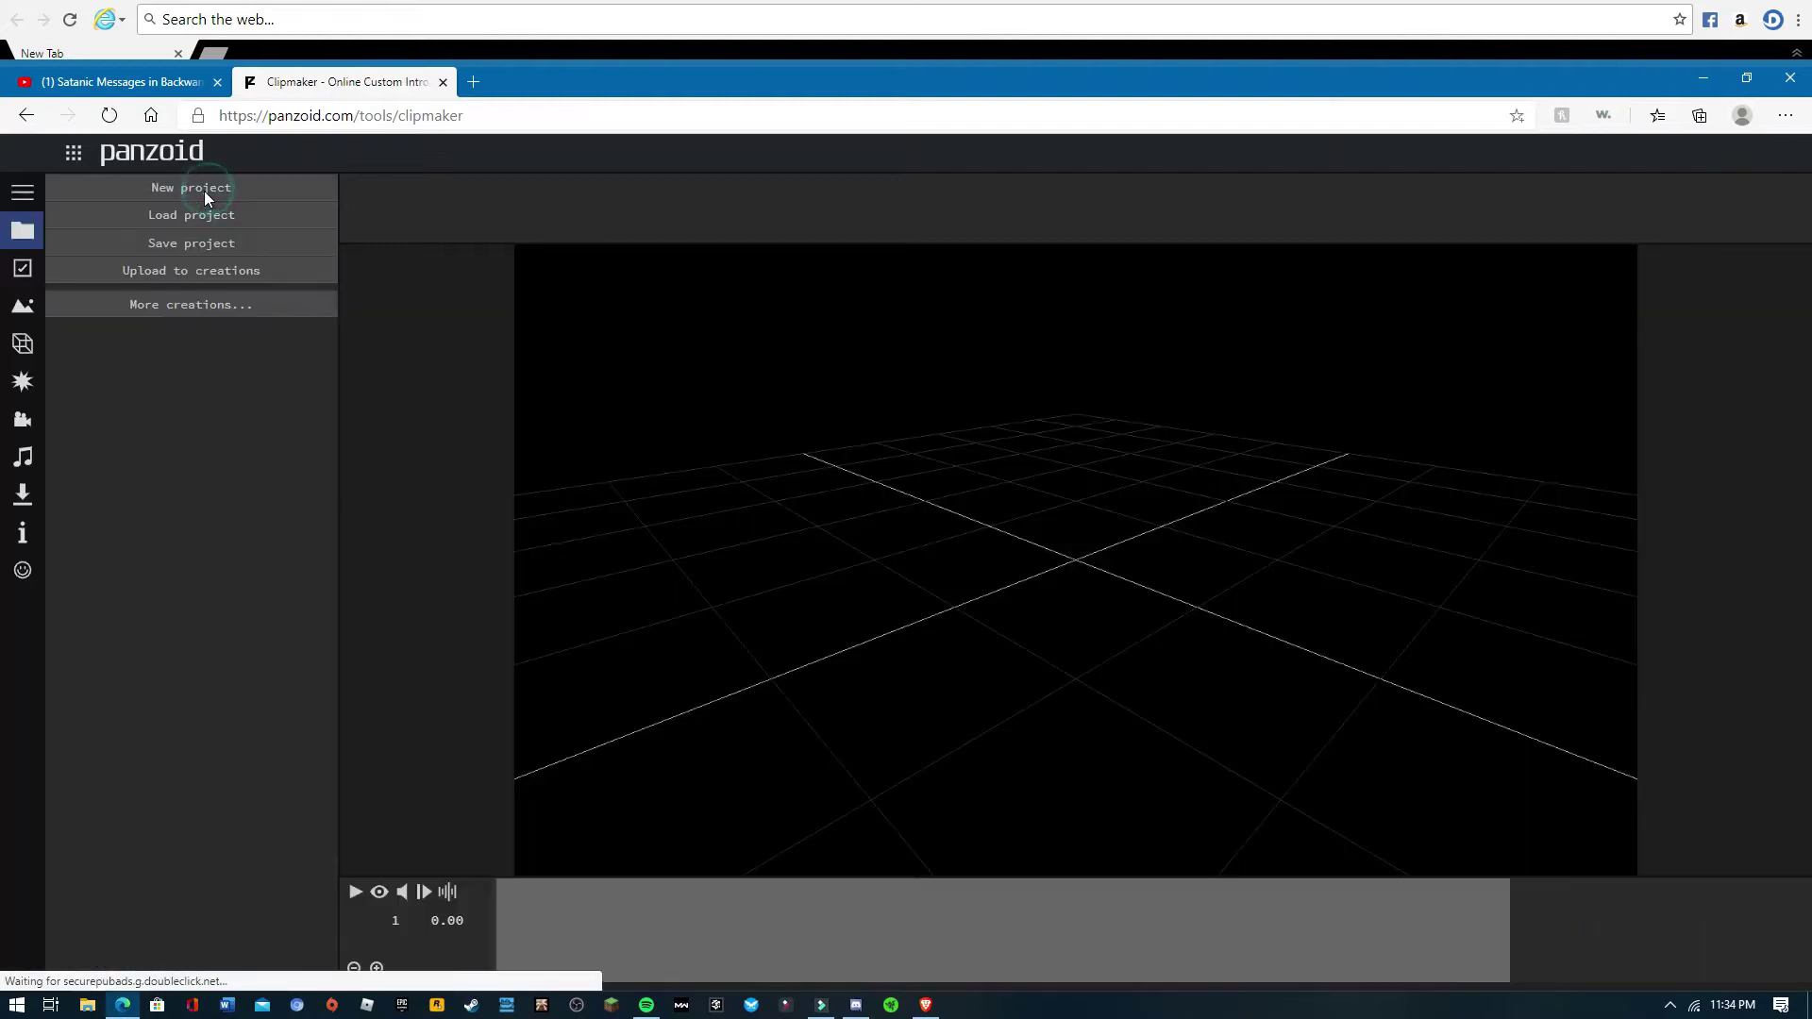
scroll(241, 575, "down", 2)
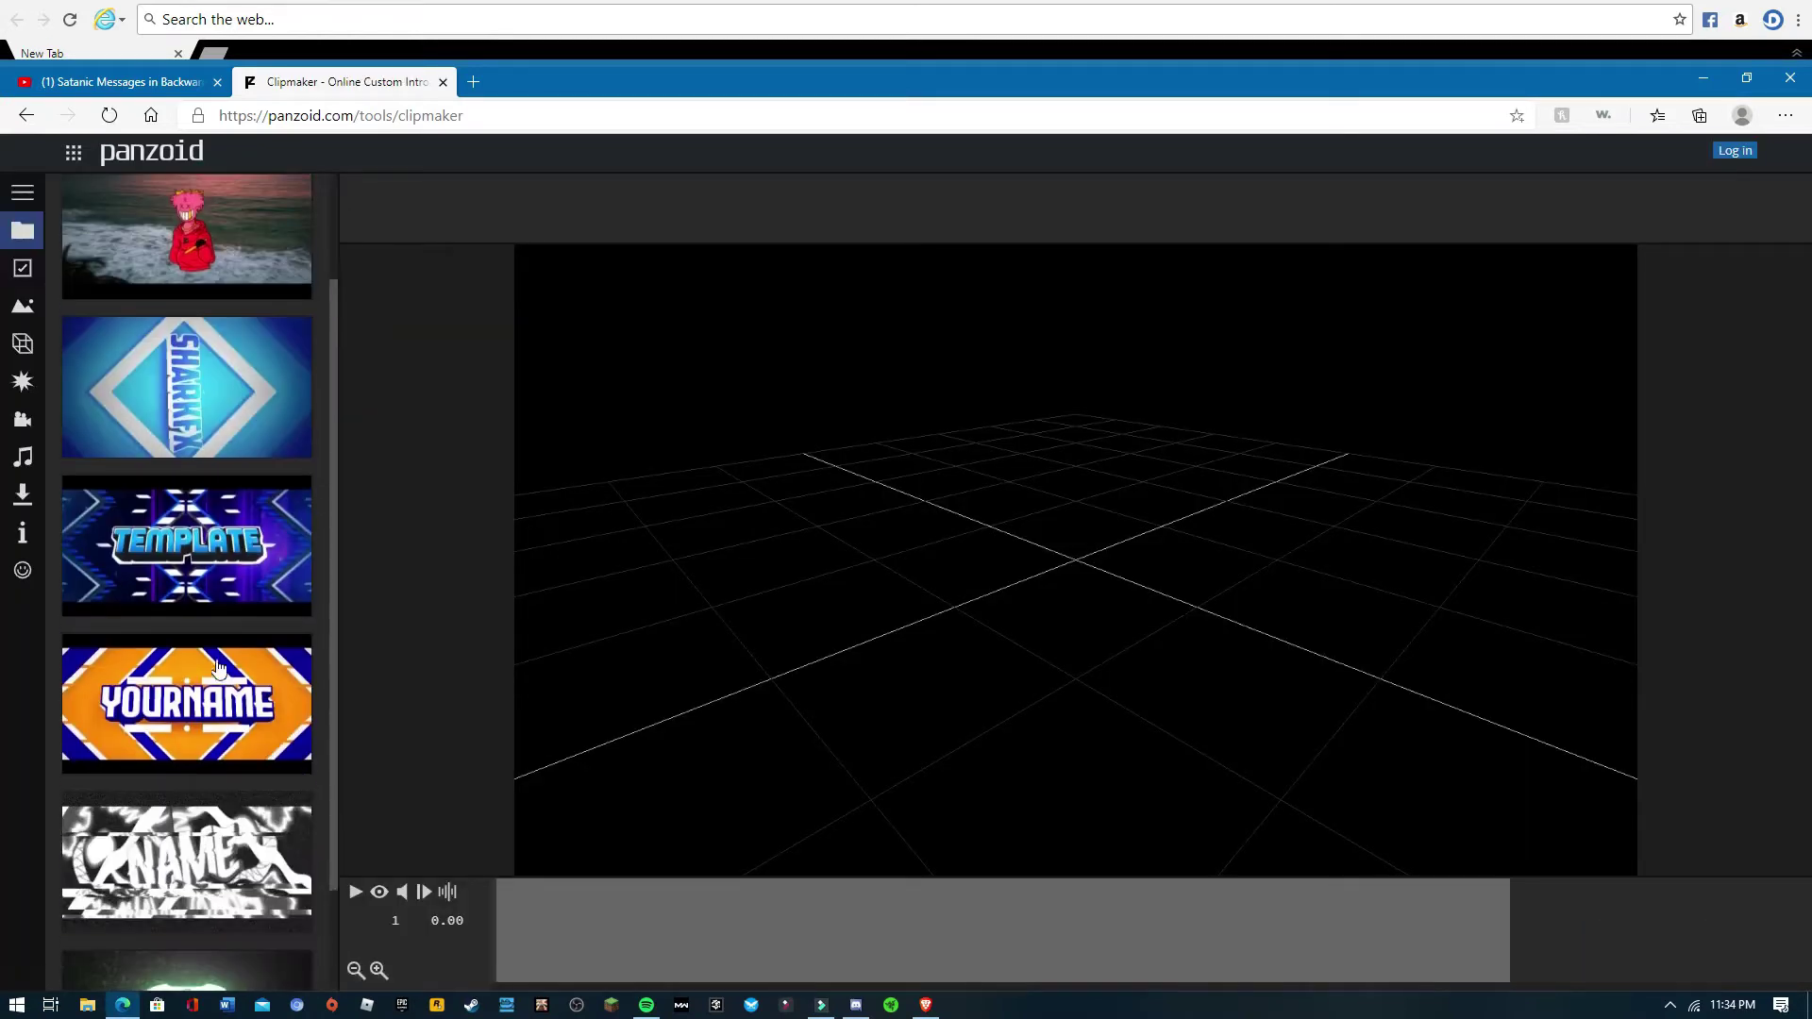
scroll(262, 672, "down", 1)
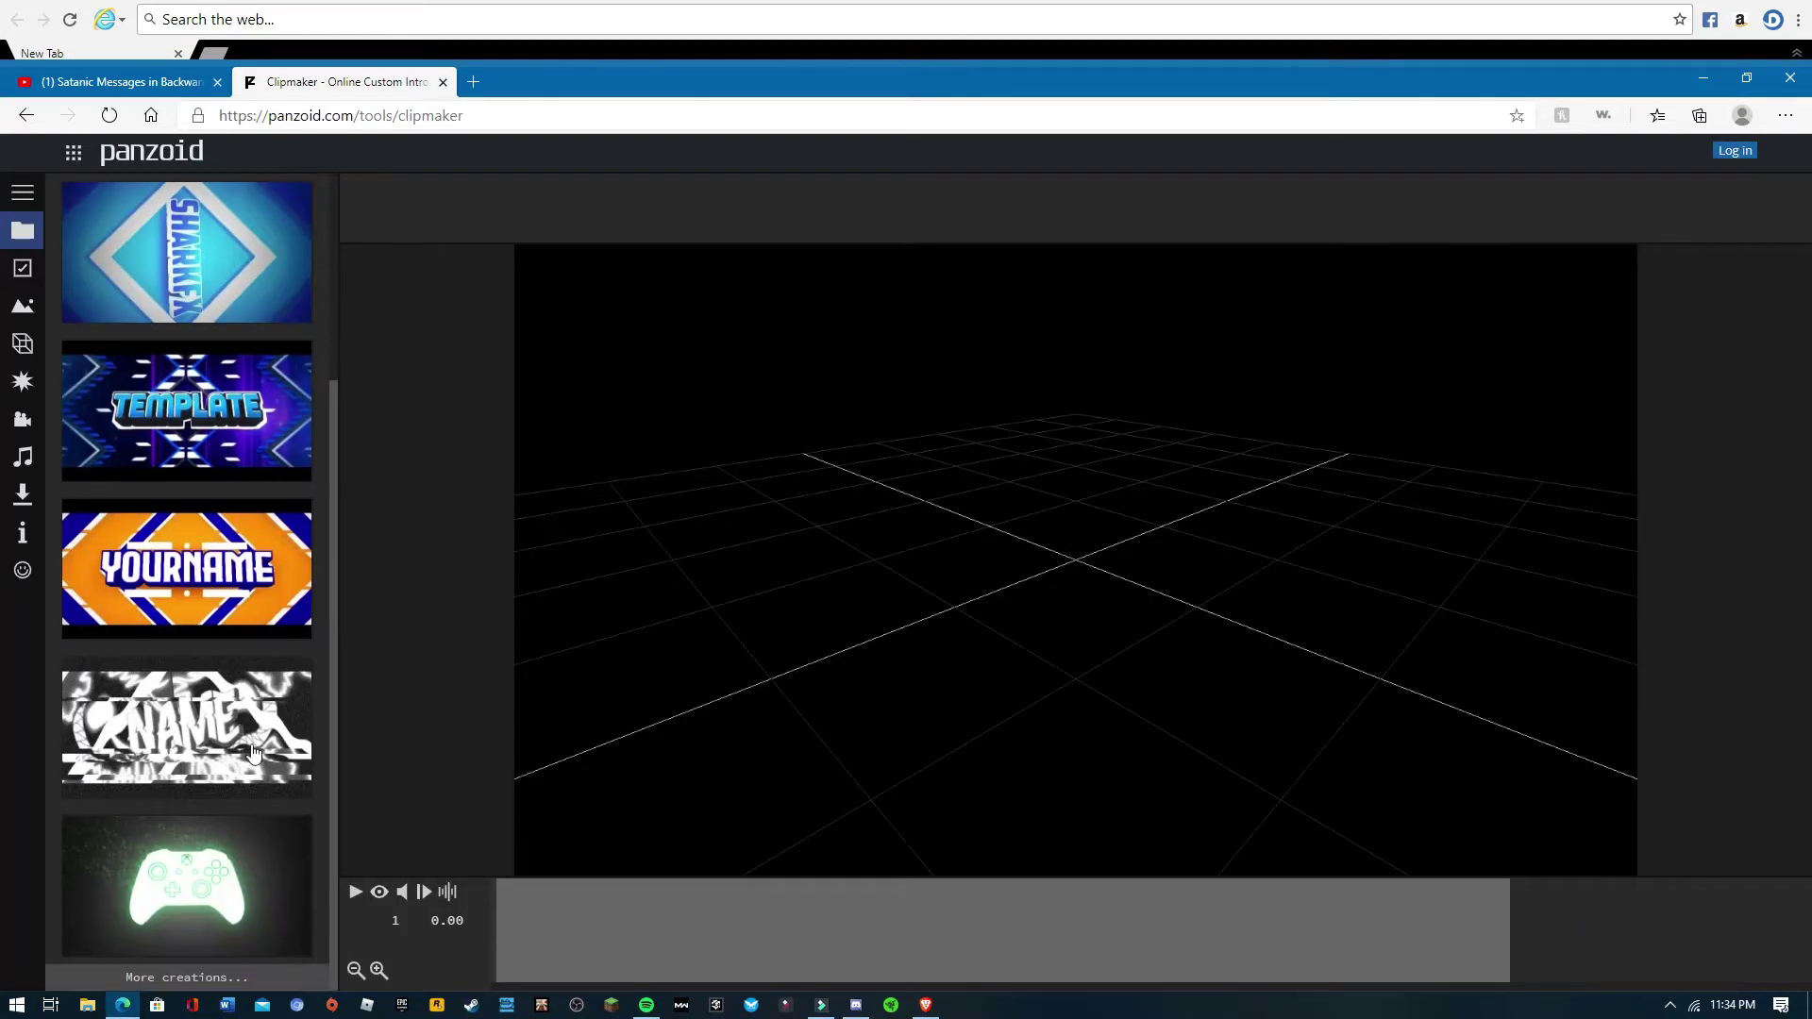
scroll(240, 826, "up", 1)
scroll(248, 826, "up", 2)
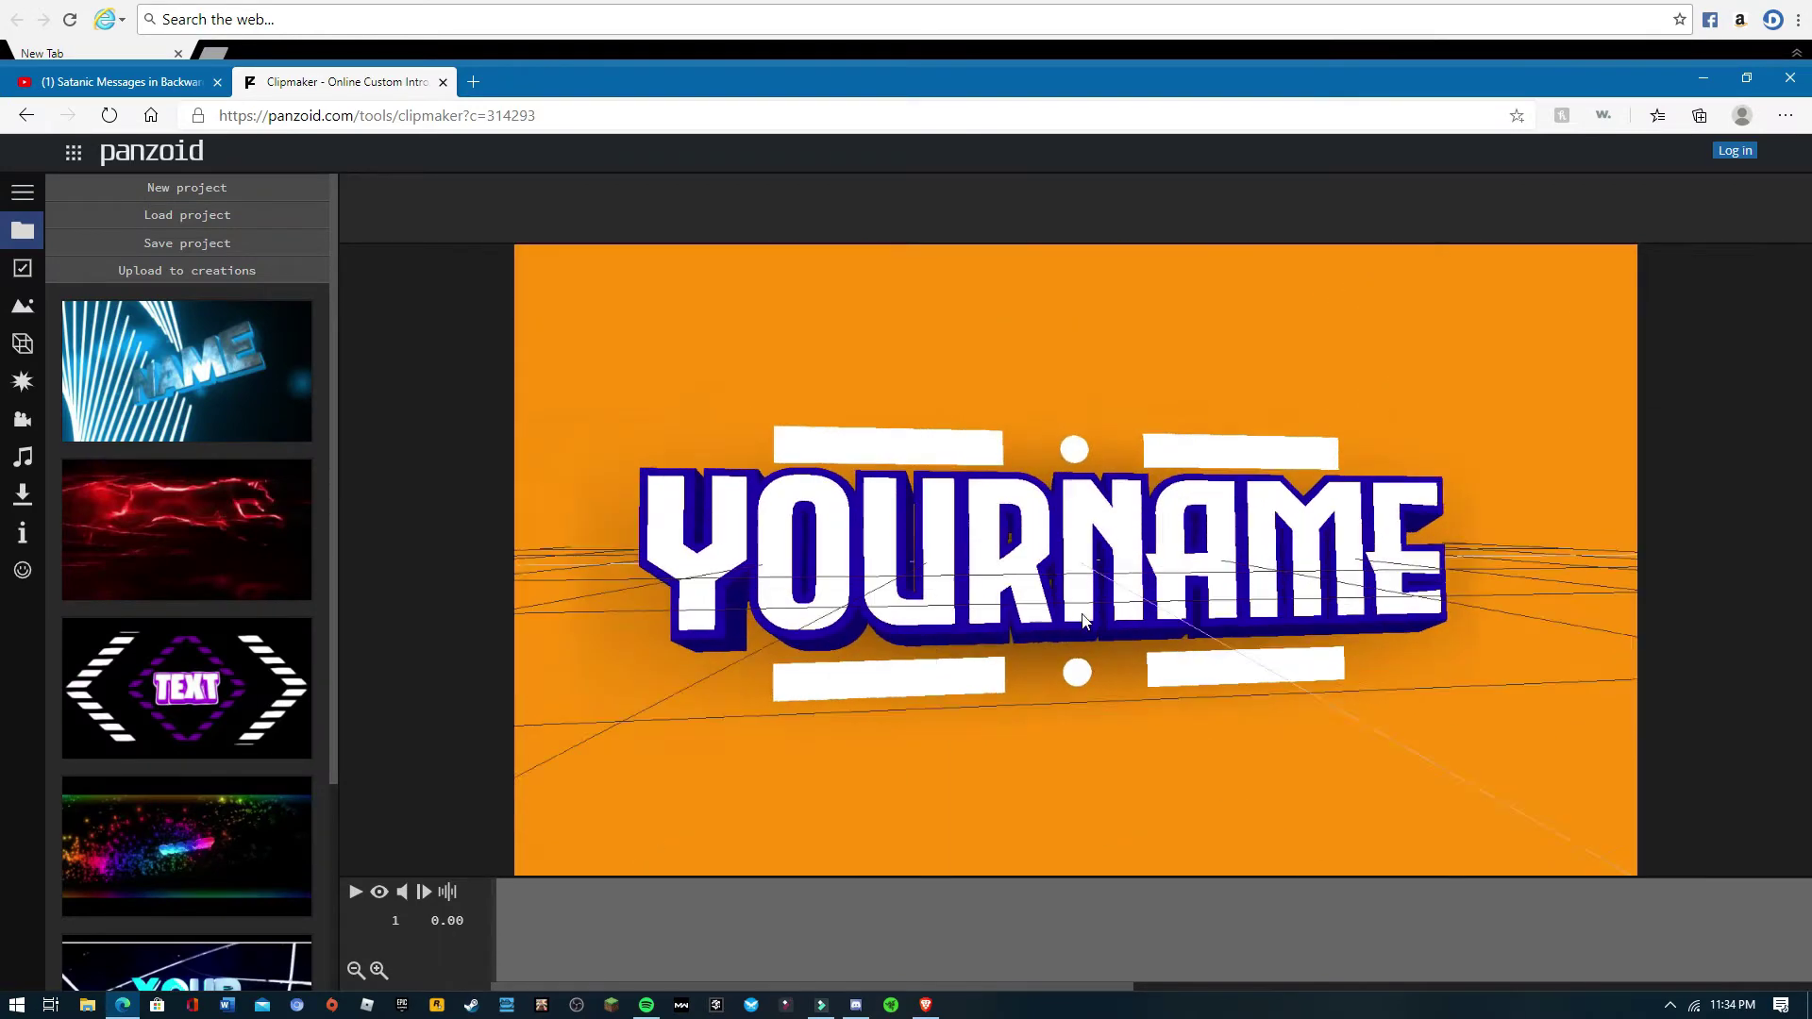
Add a new 3D text object to the intro scene.
left_click(17, 347)
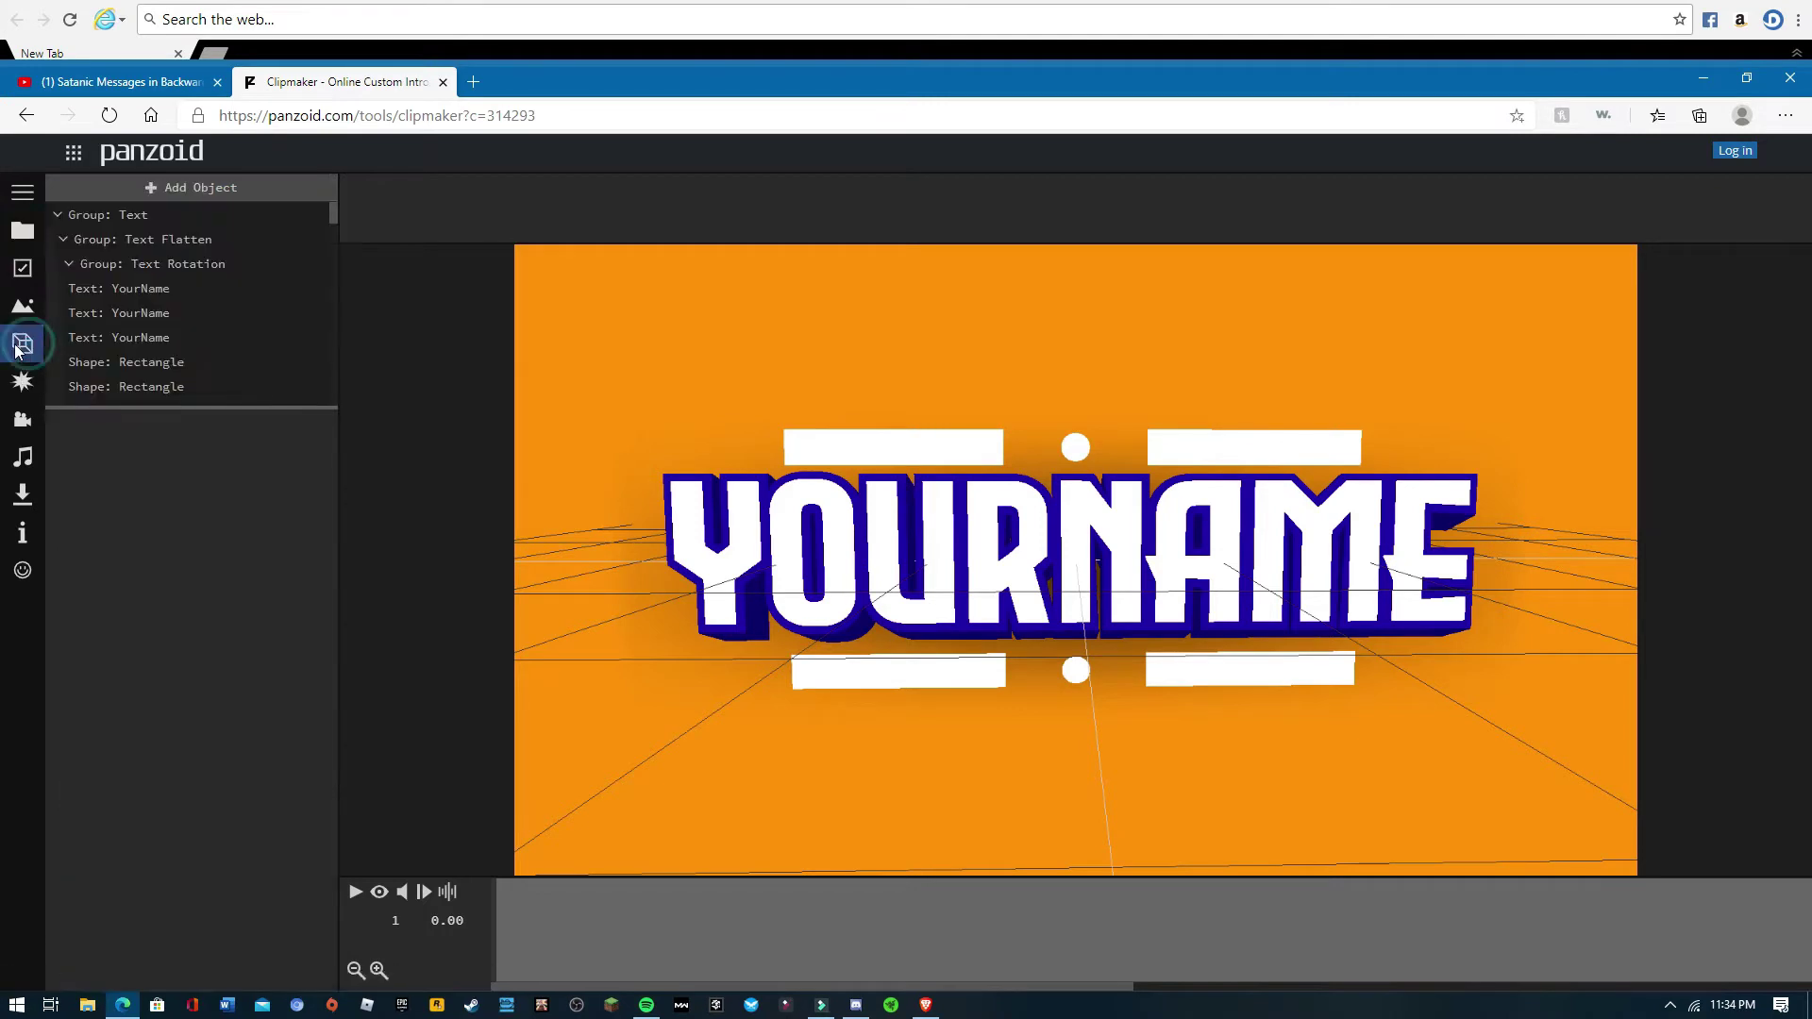
left_click(221, 188)
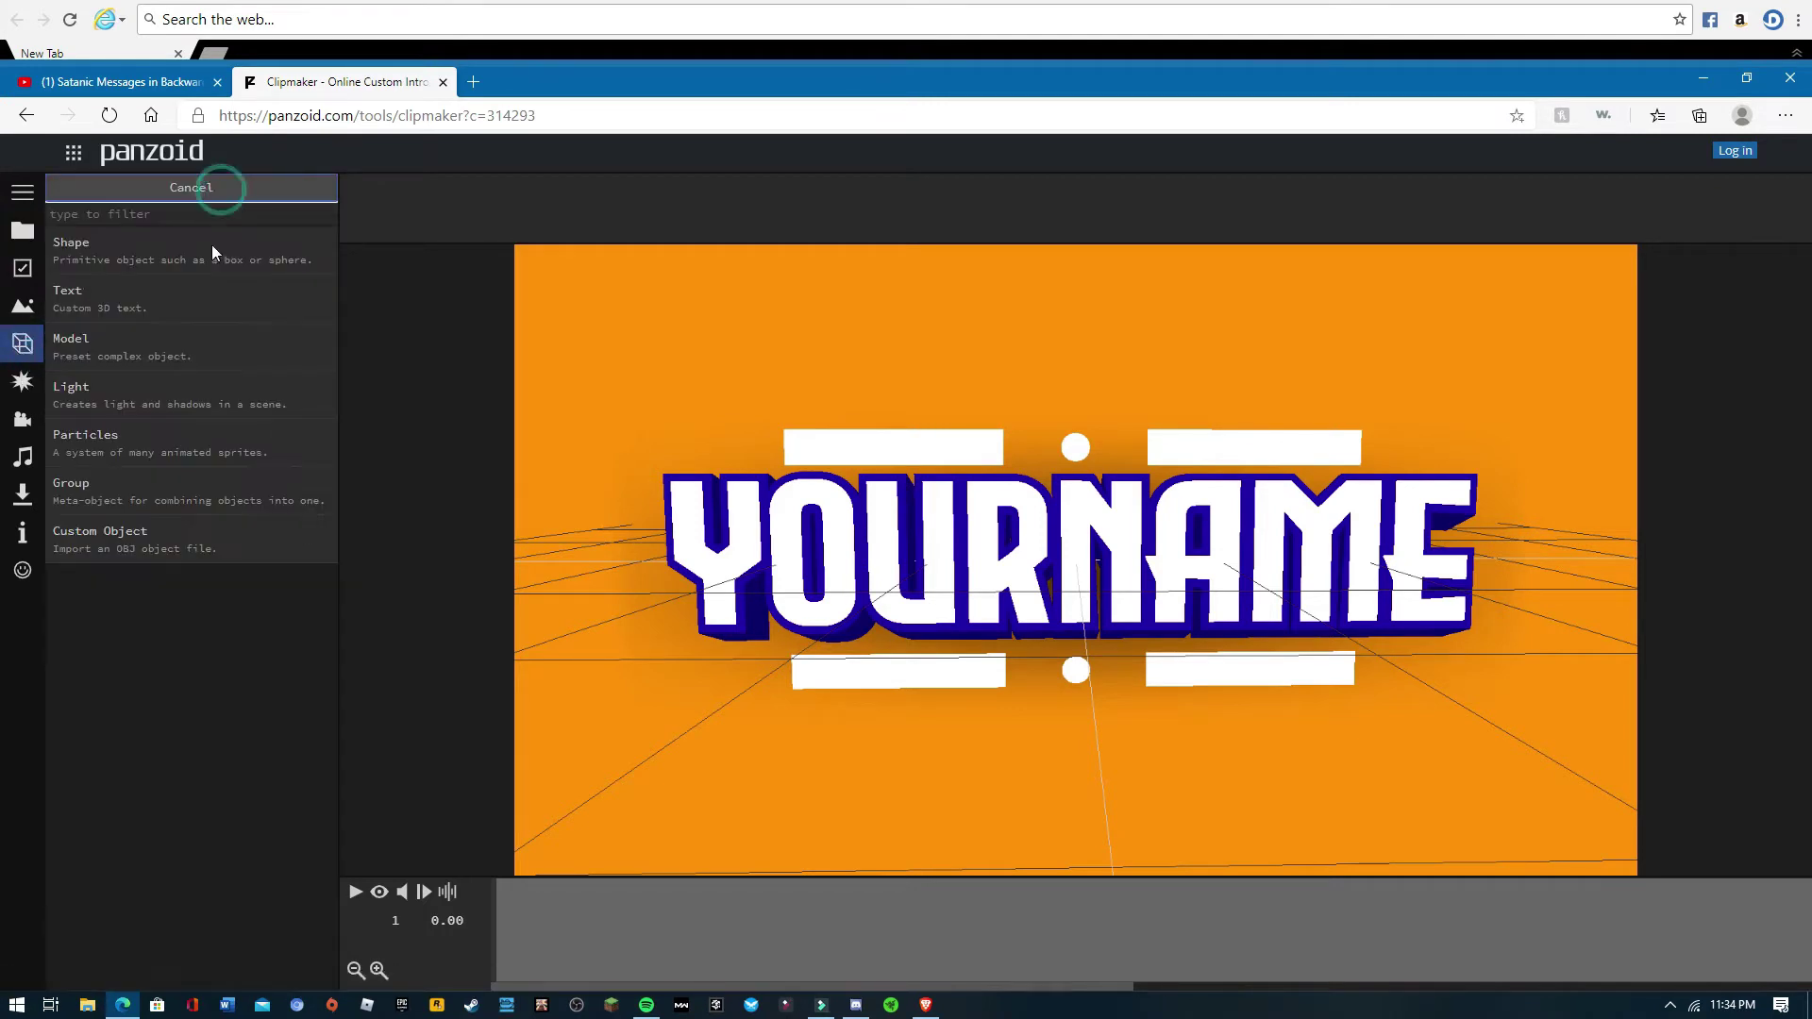
left_click(159, 297)
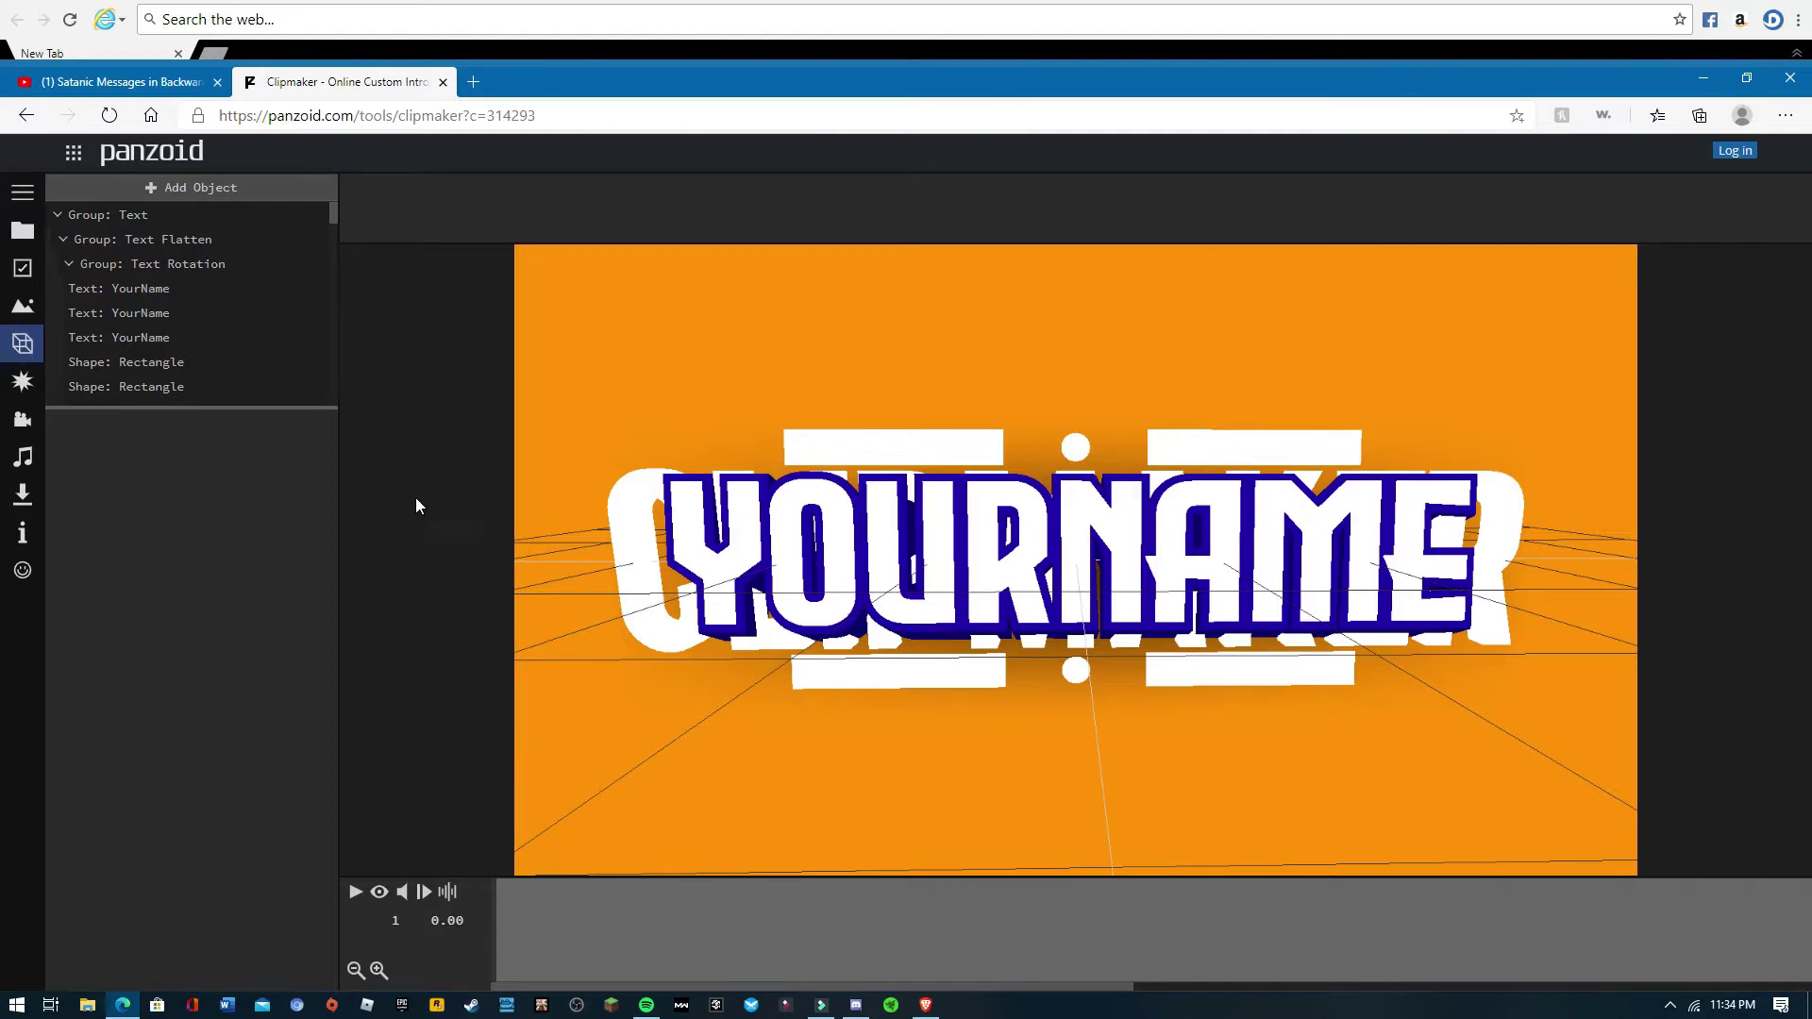
mouse_move(232, 385)
mouse_move(840, 651)
left_mouse_down()
mouse_move(921, 732)
mouse_move(914, 692)
mouse_move(789, 699)
mouse_move(826, 637)
left_mouse_up()
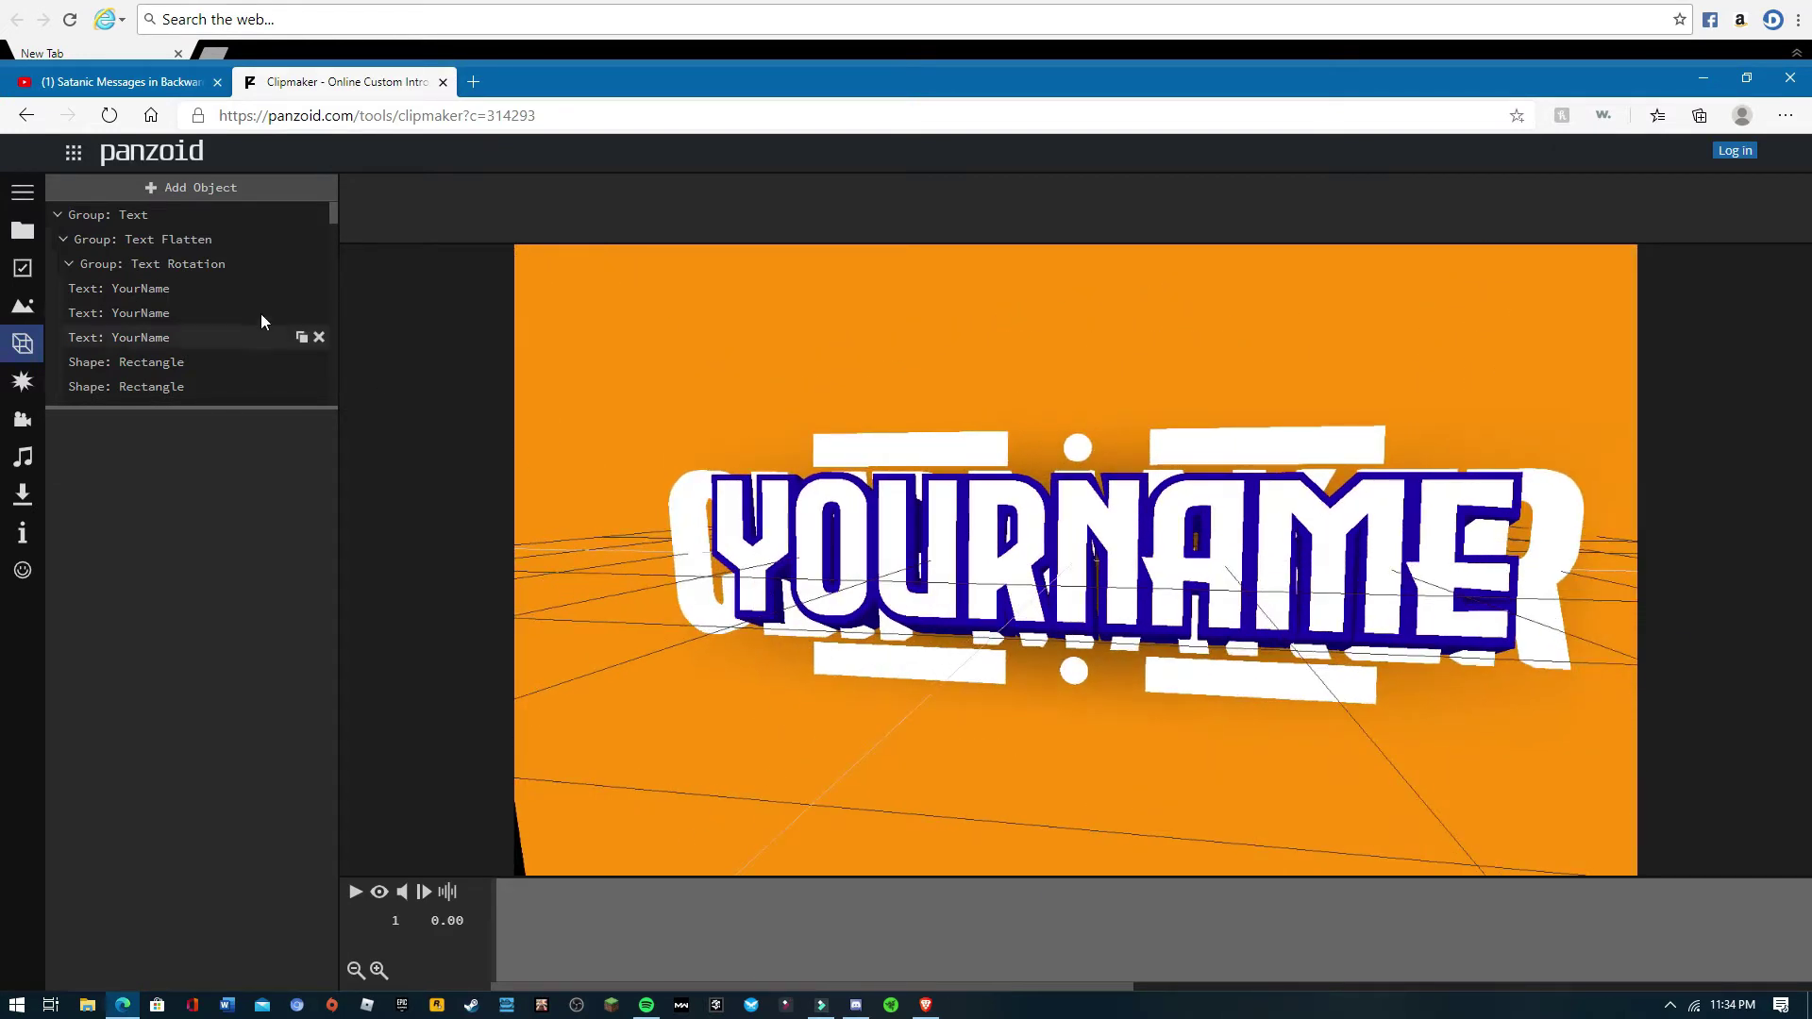
Change the first YourName text to MXULIN and delete the other YourName texts and the extra text object.
left_click(202, 289)
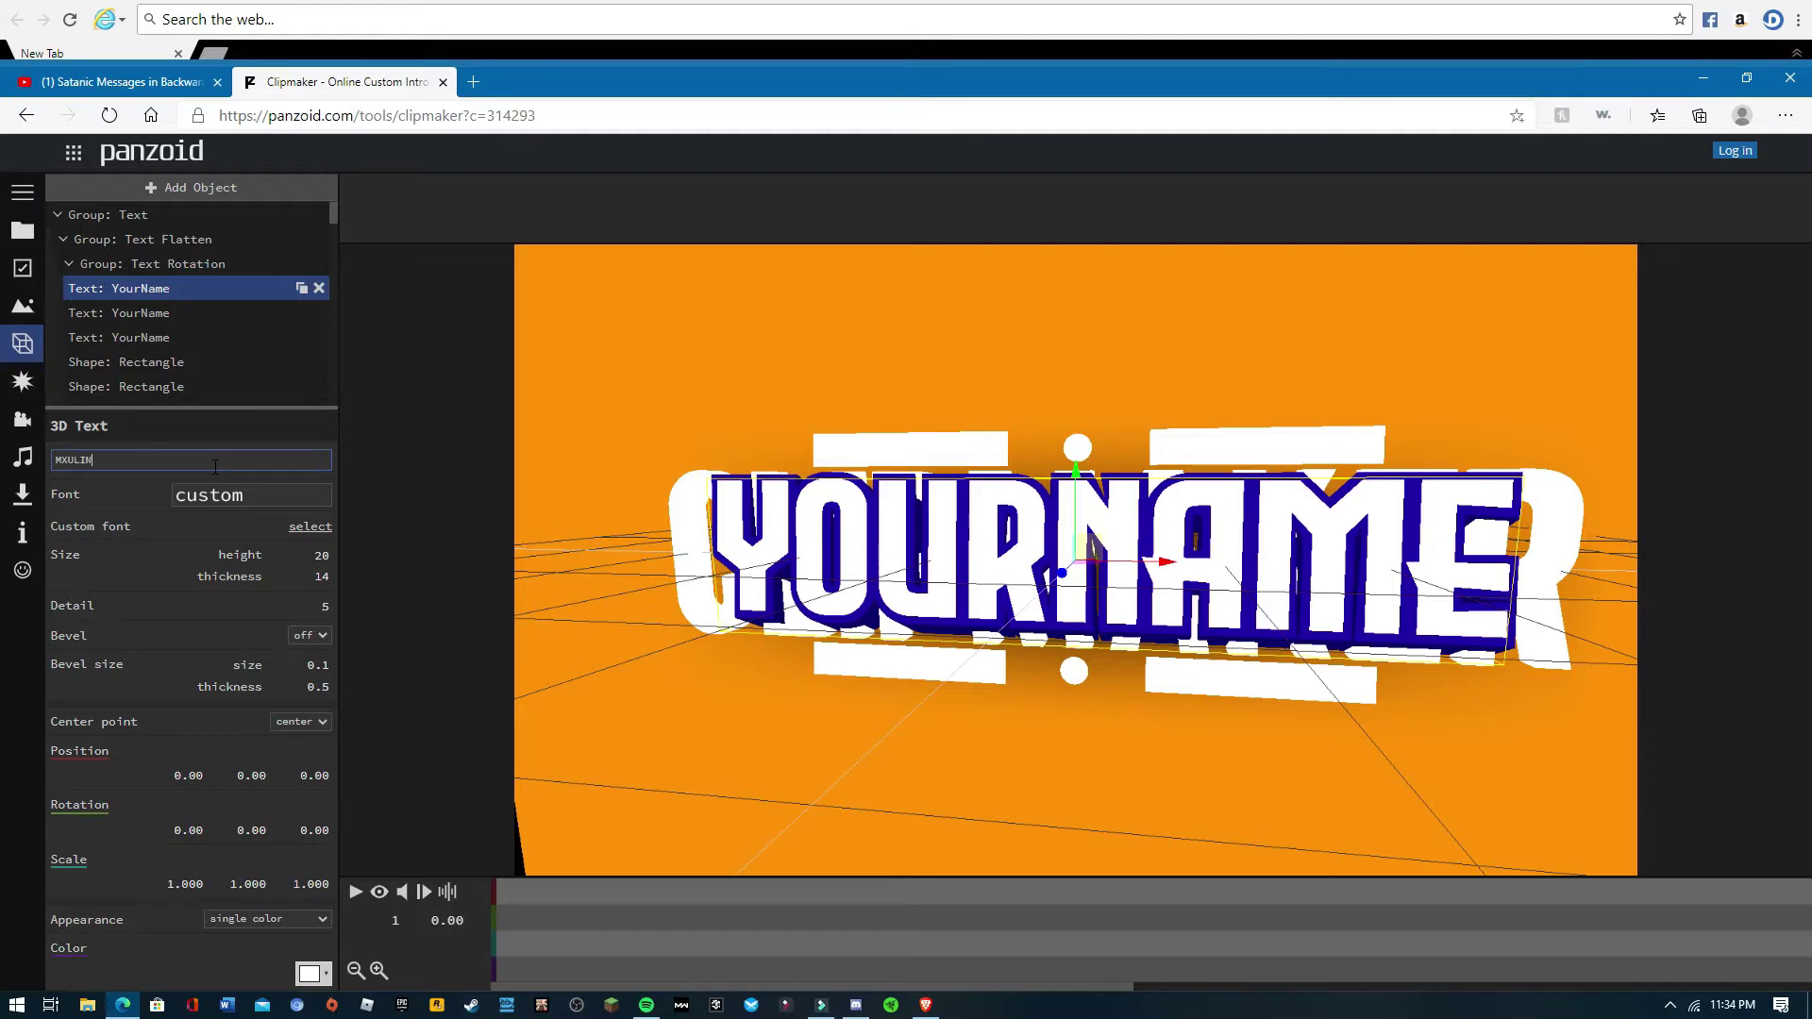
left_click(319, 312)
left_click_drag(331, 216, 359, 458)
left_click(317, 393)
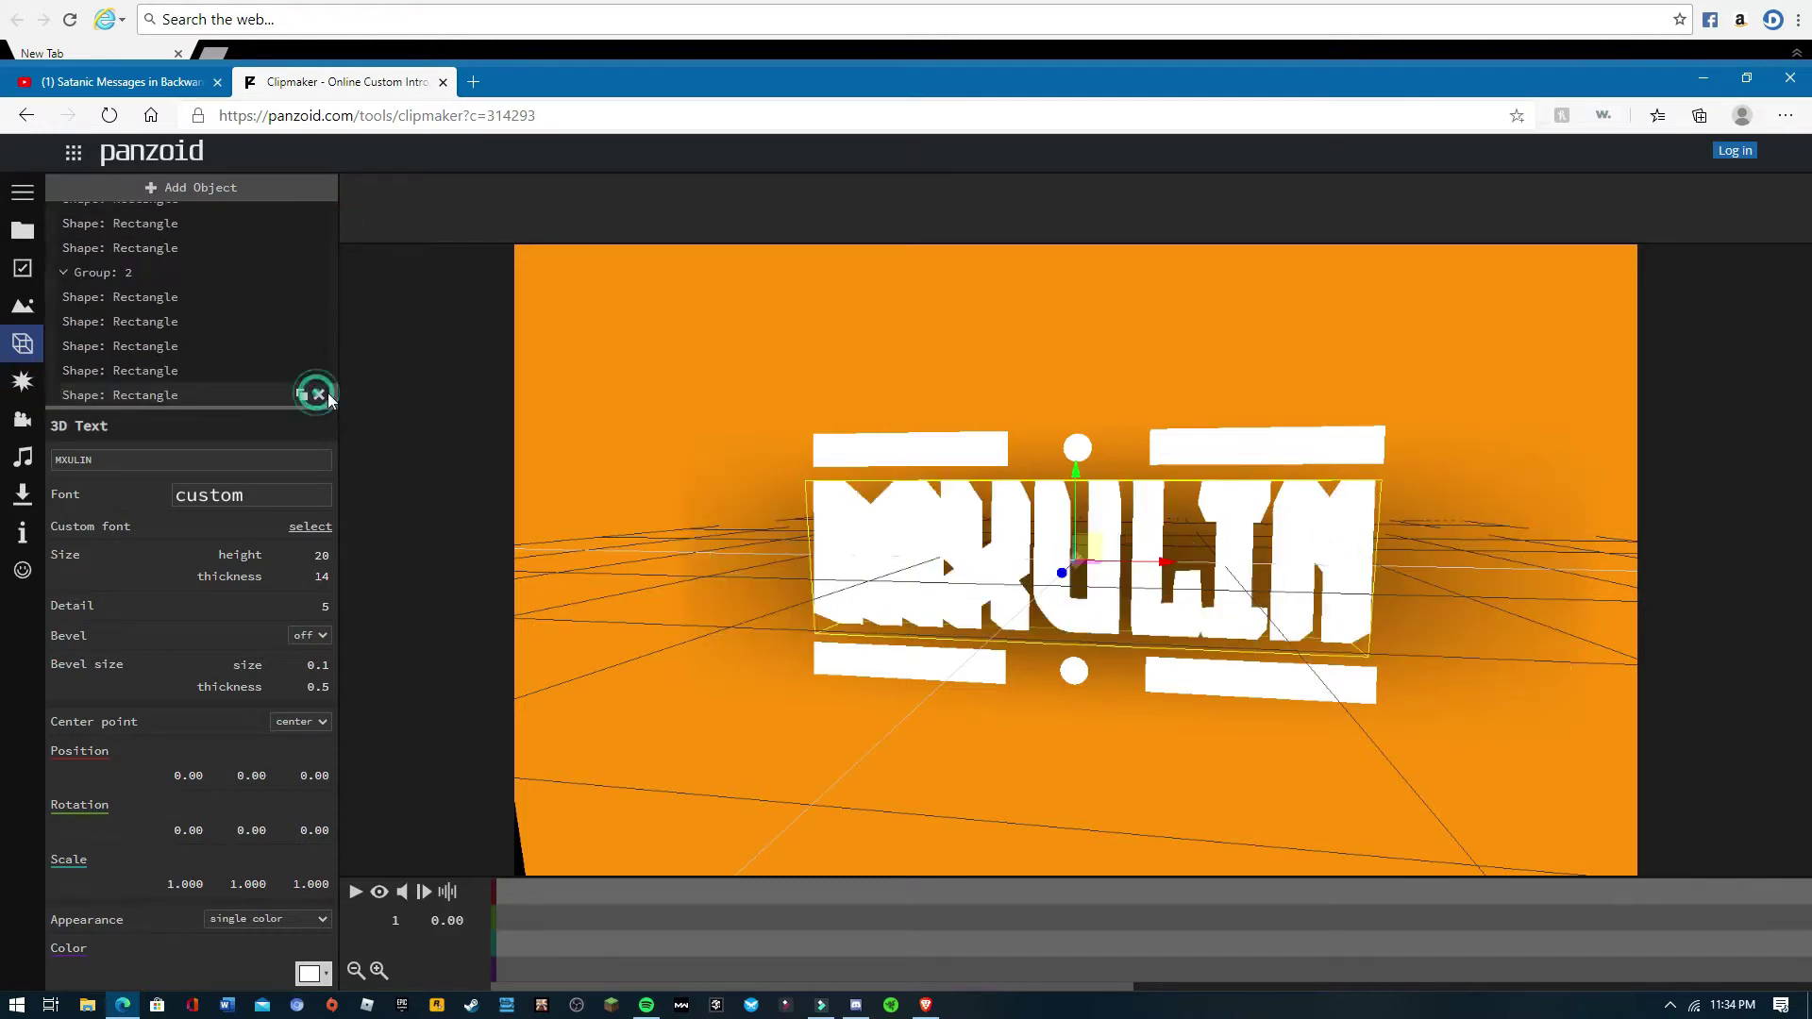
Play the edited intro animation to check it and pause the playback.
left_click(356, 893)
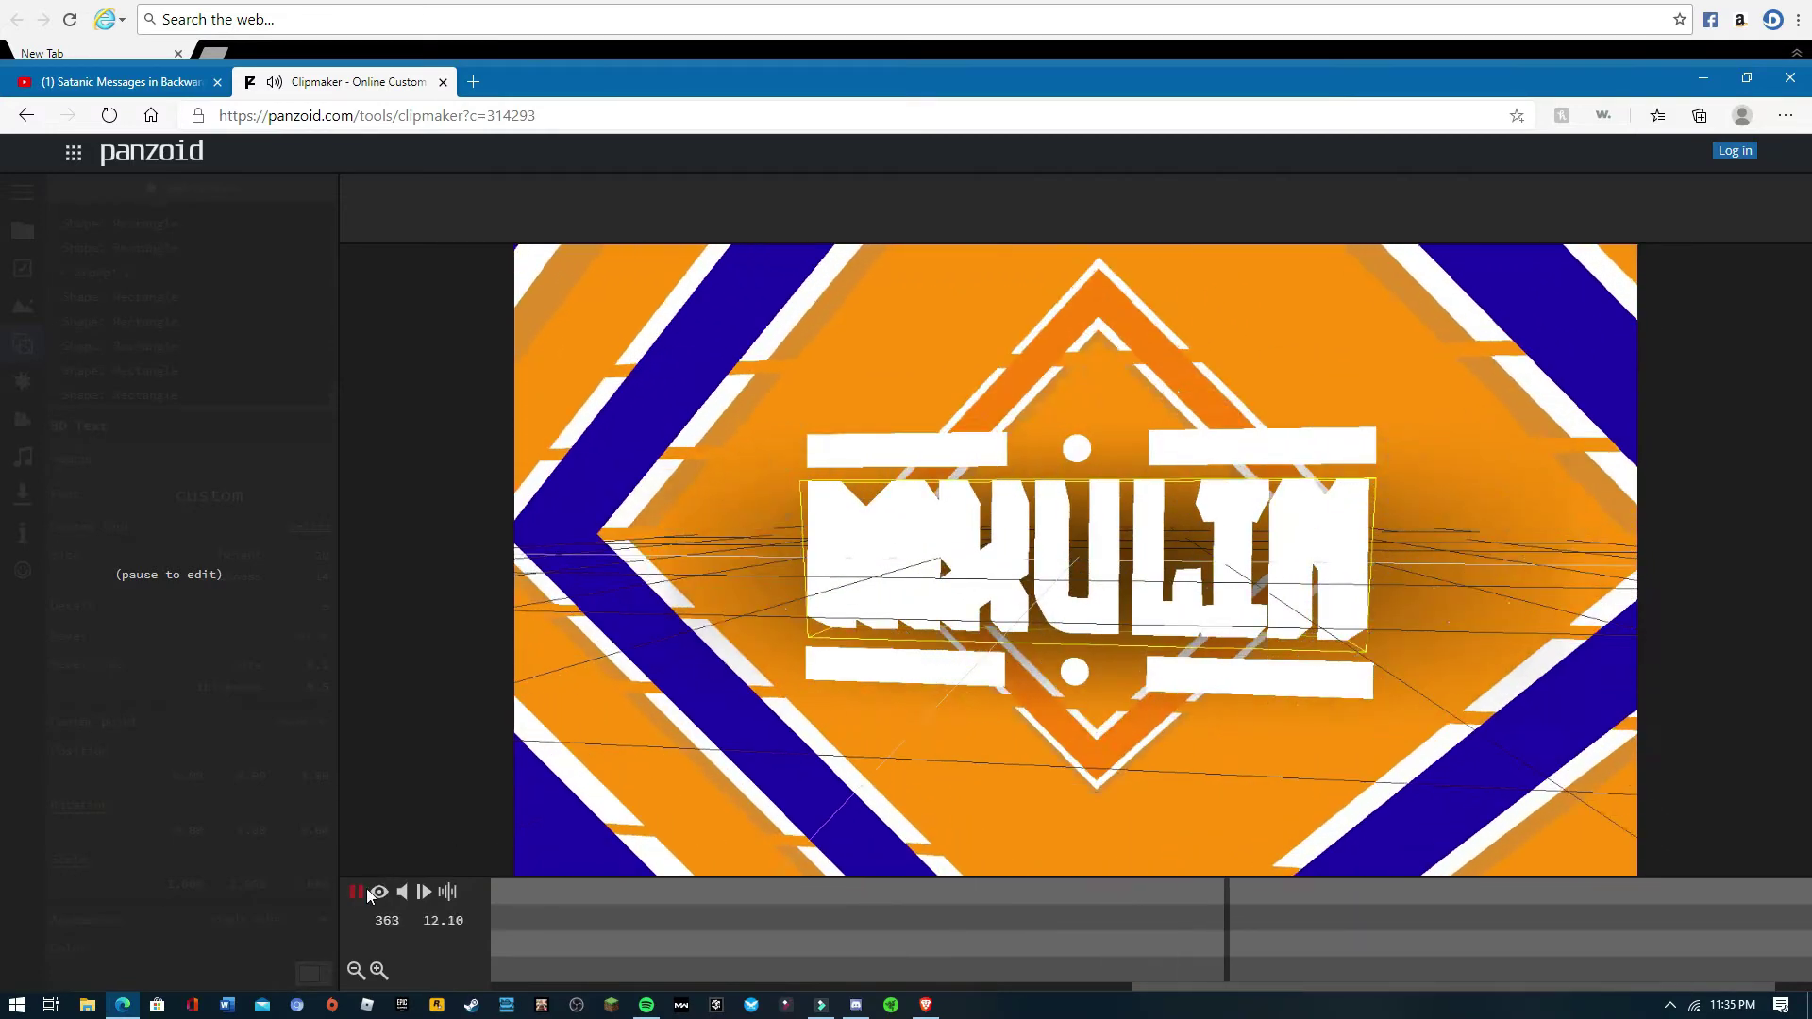
left_click(355, 891)
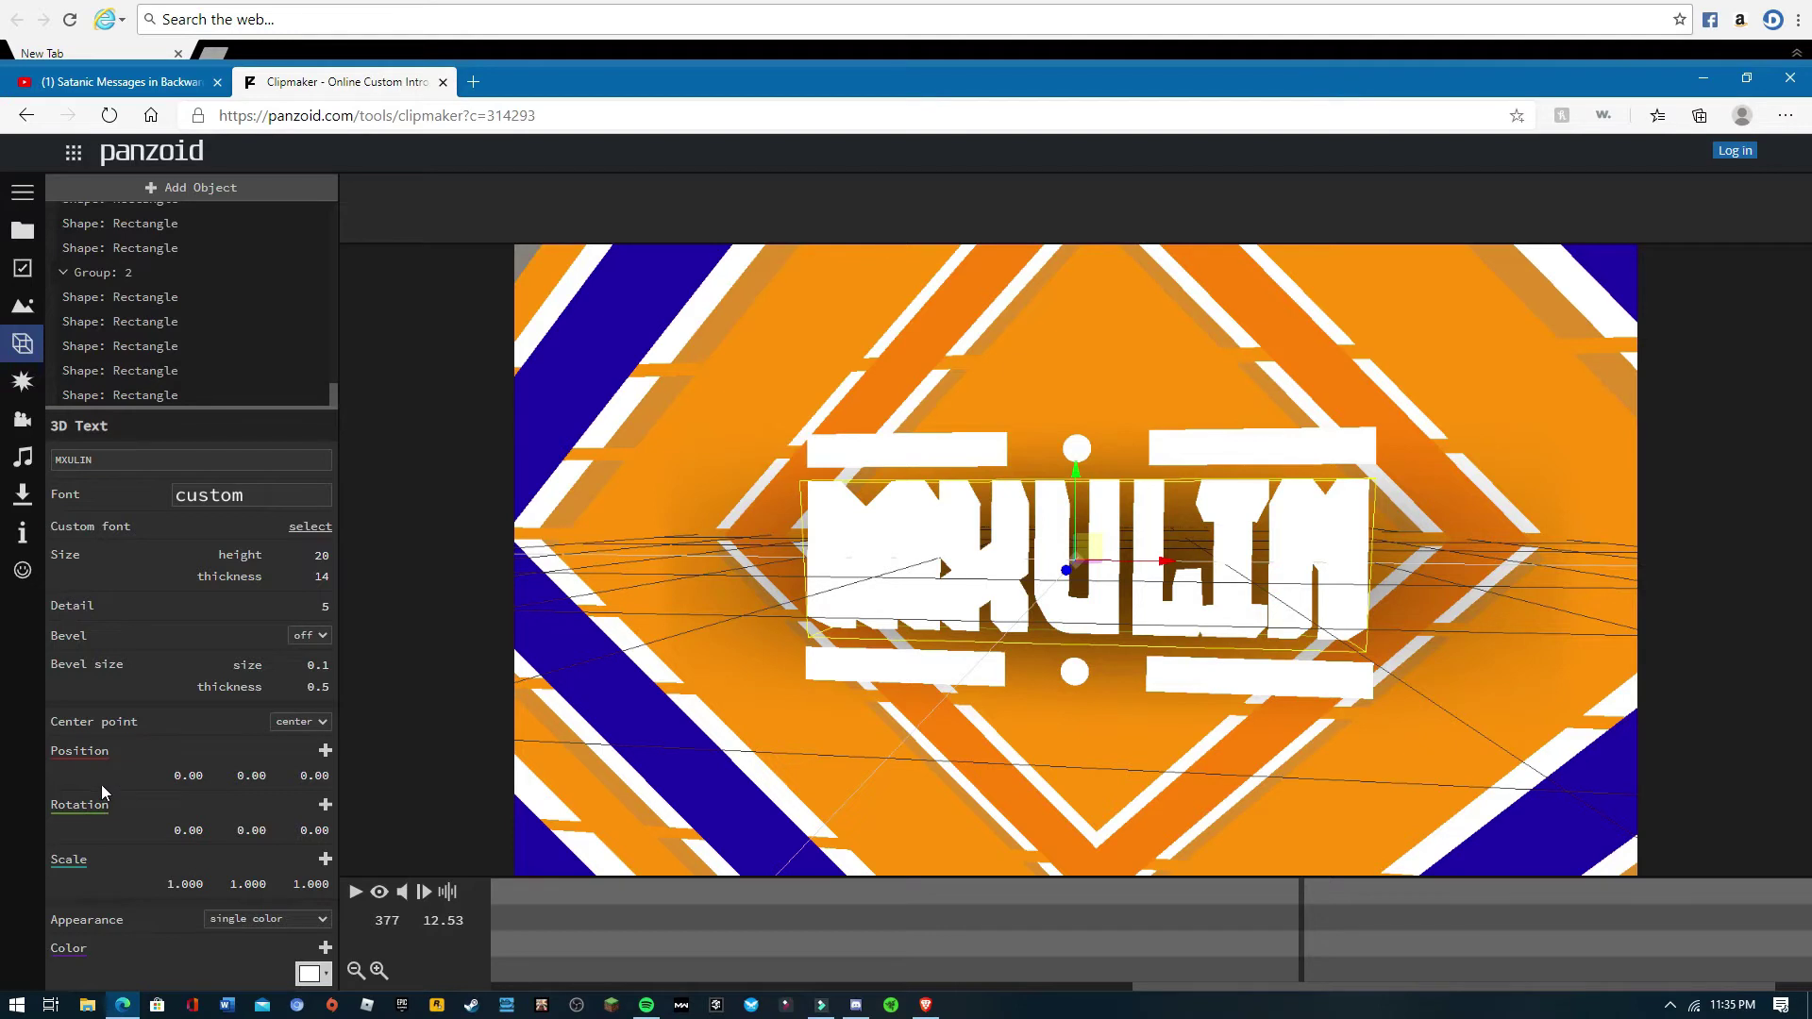
Render the intro as a video, download the finished file and dismiss the advertisement on the download page.
left_click(26, 495)
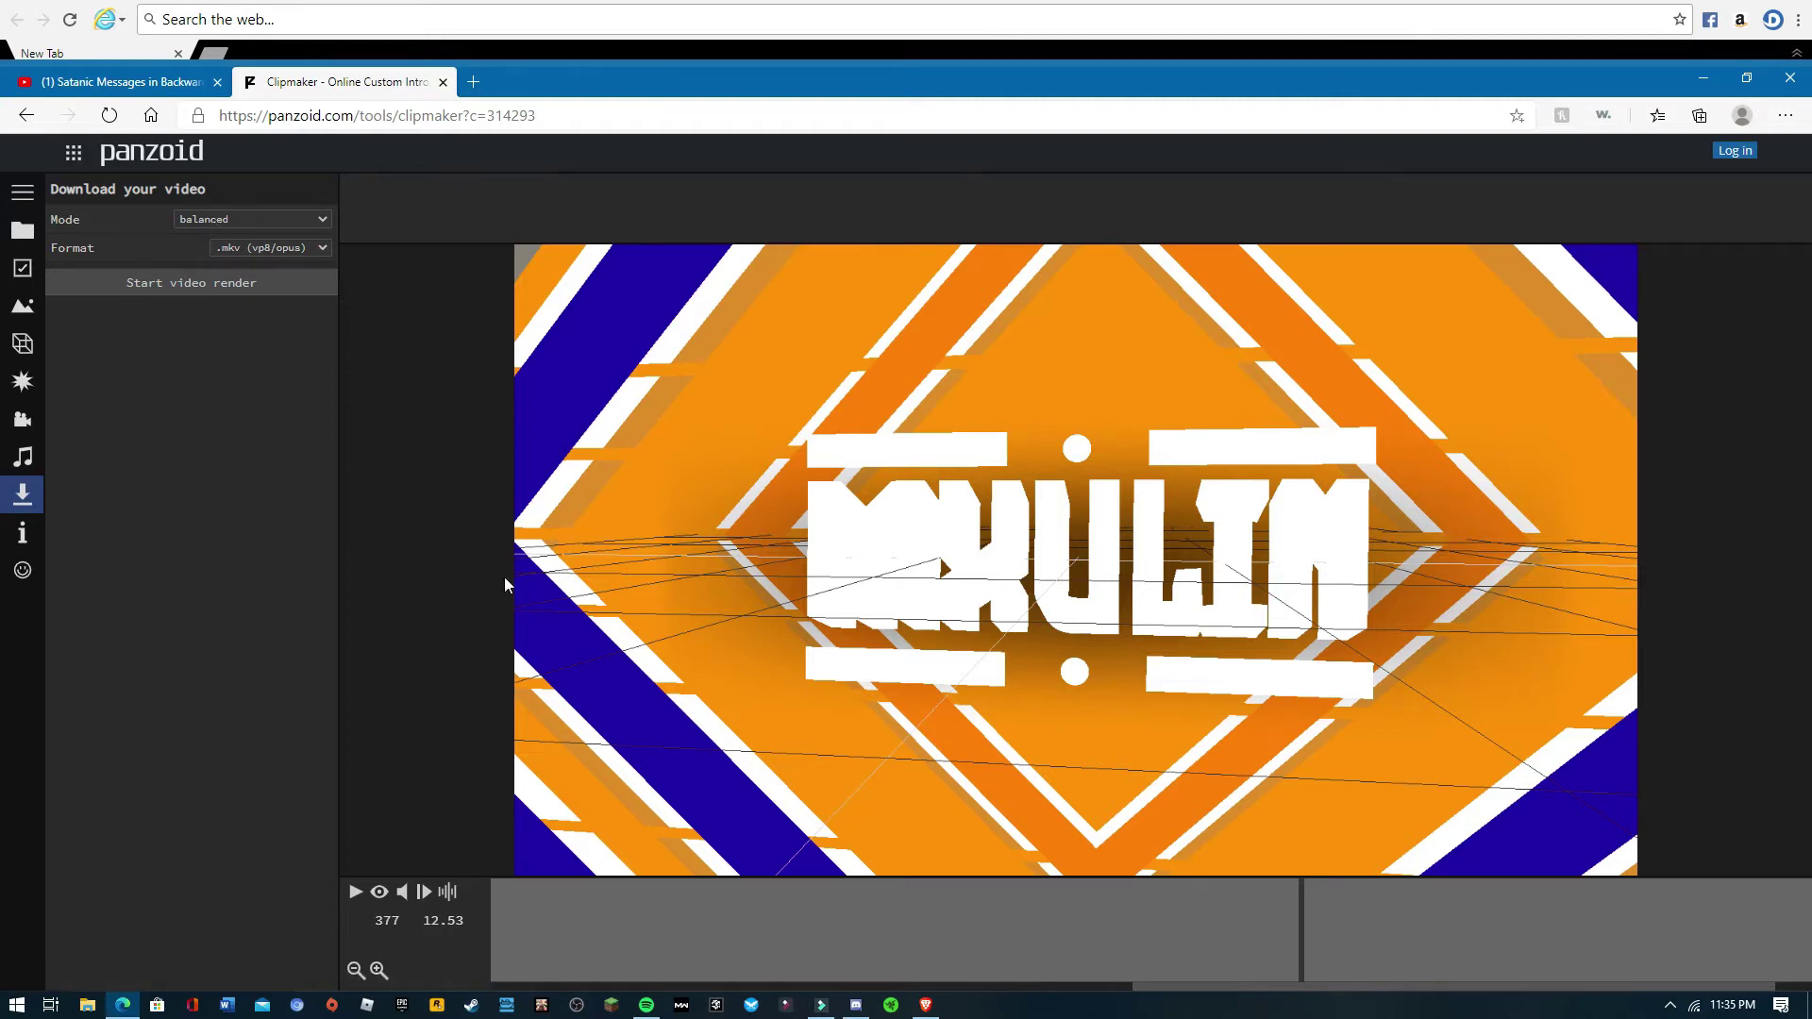
left_click(271, 288)
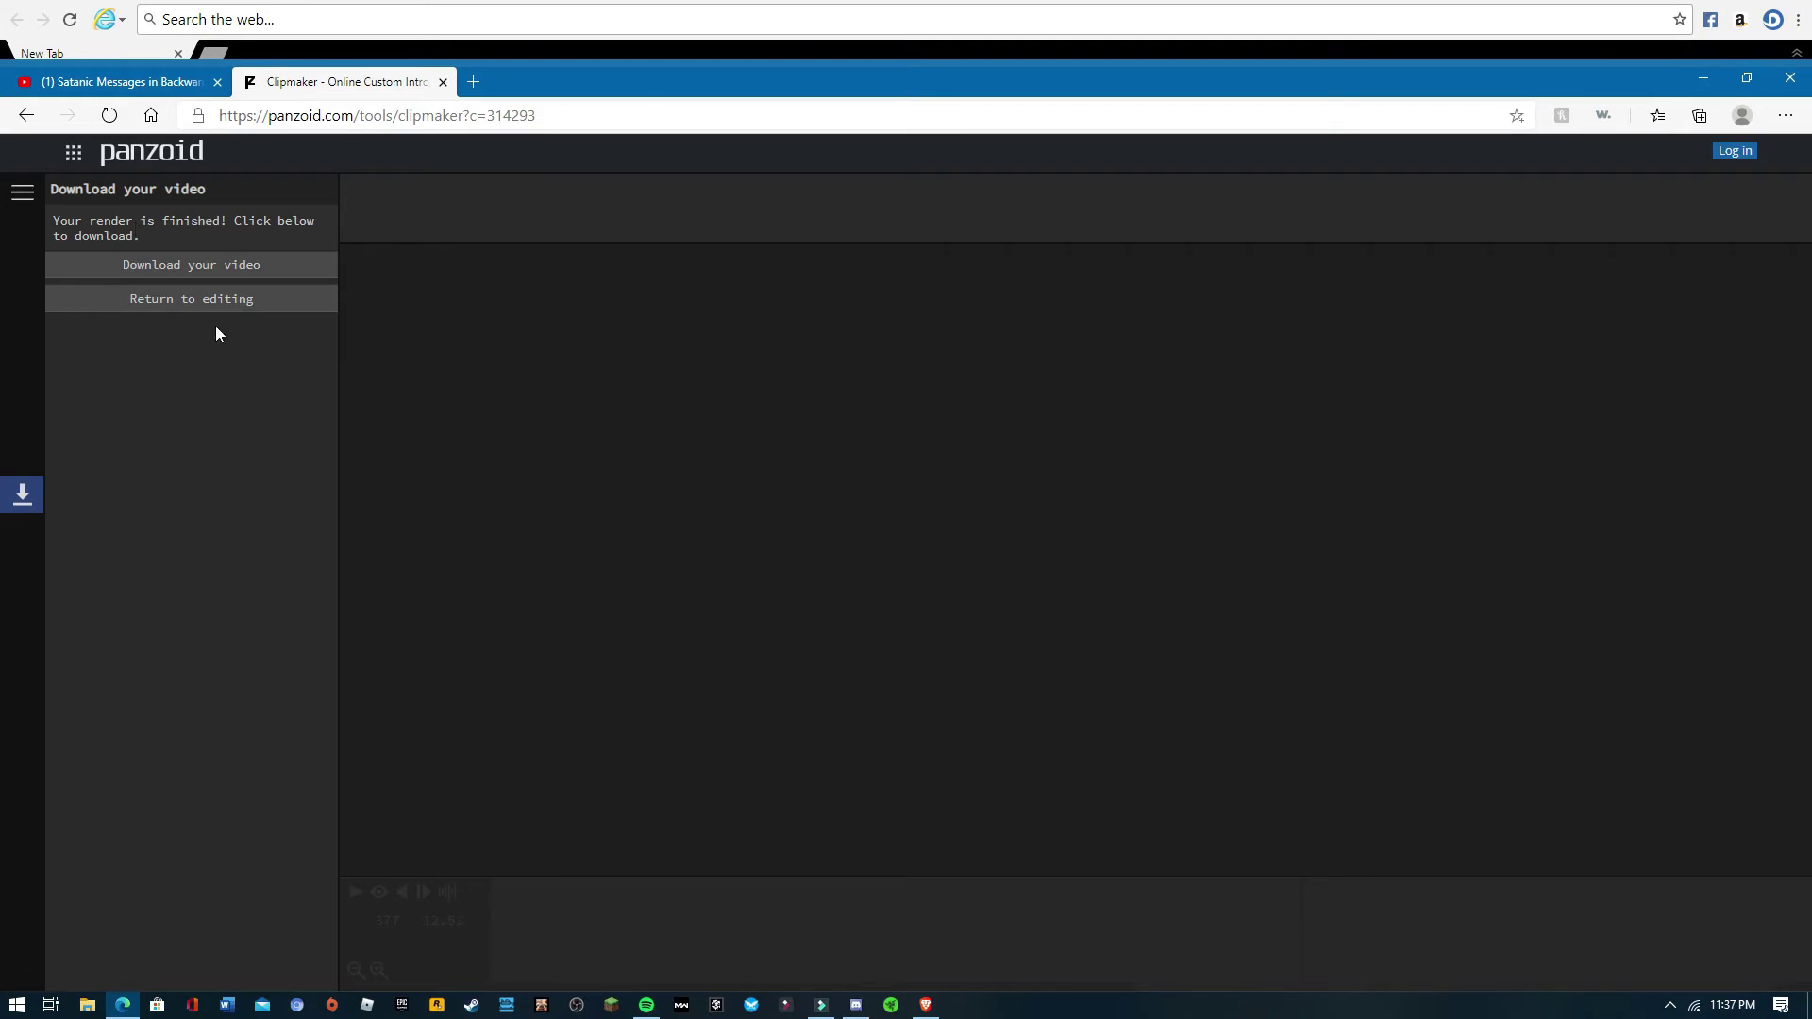
left_click(247, 268)
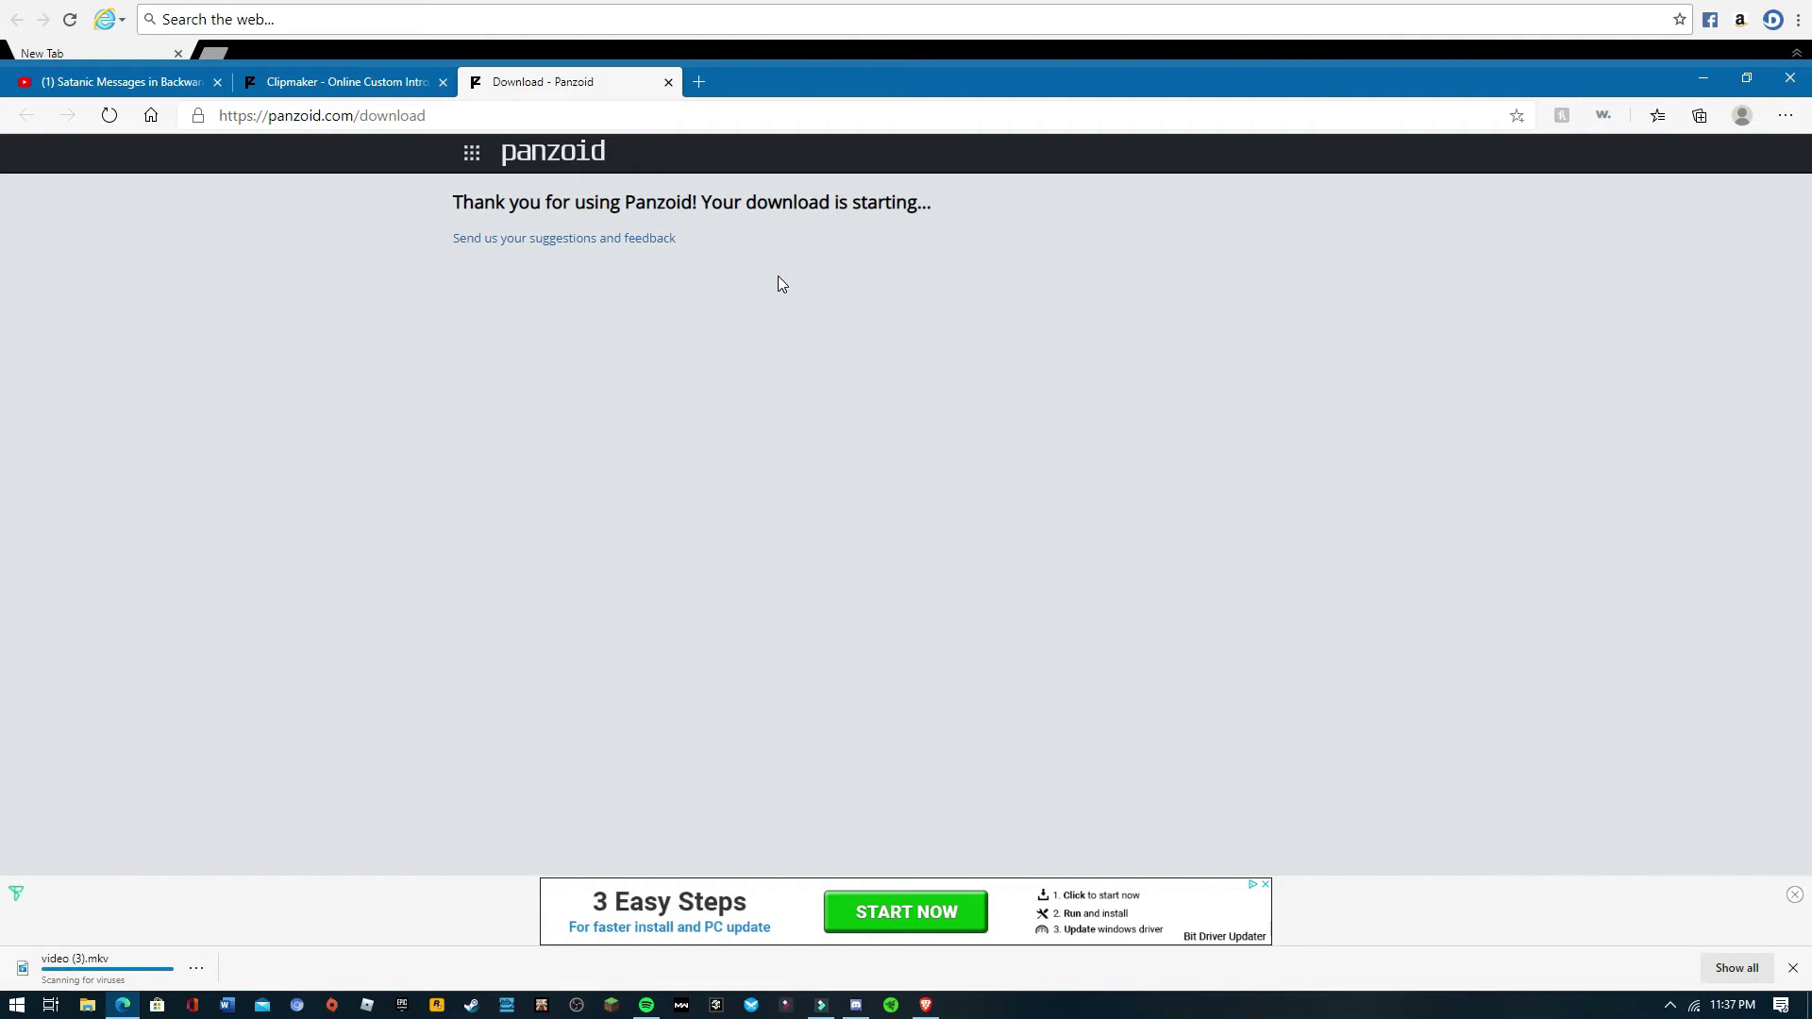
left_click(1266, 884)
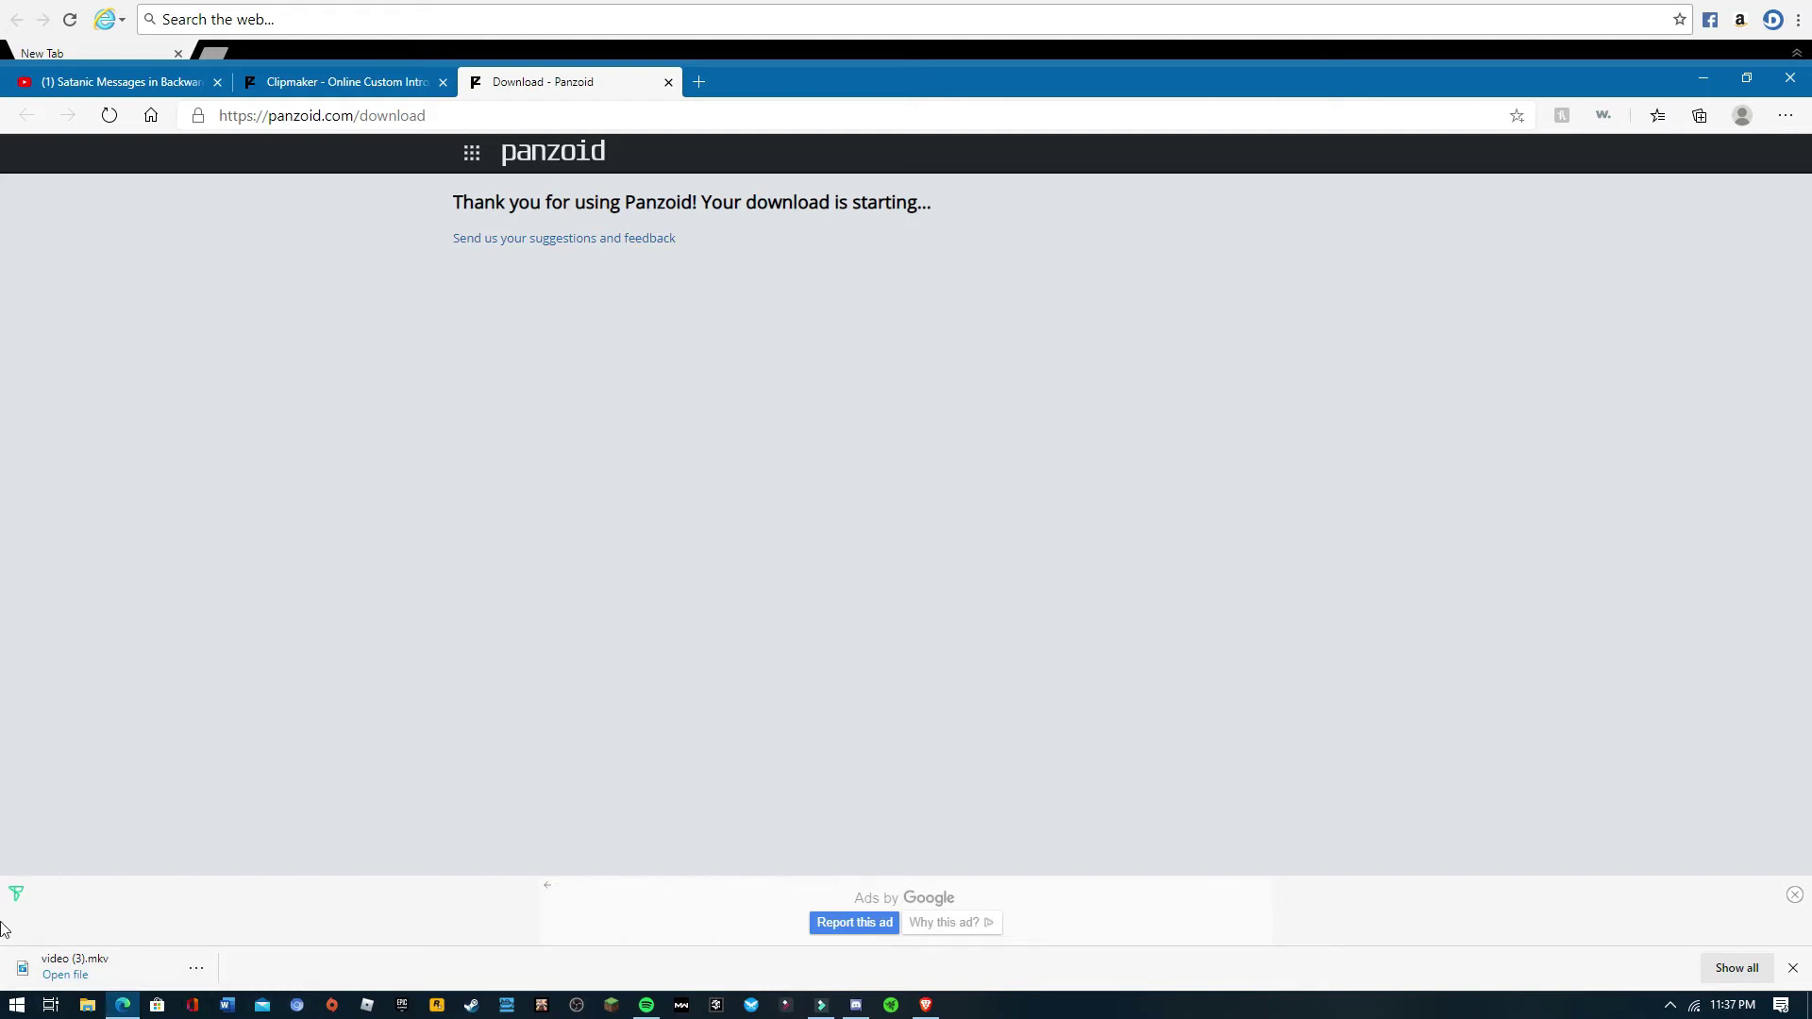
Play the downloaded video (3).mkv and take the player out of full screen.
left_click(111, 960)
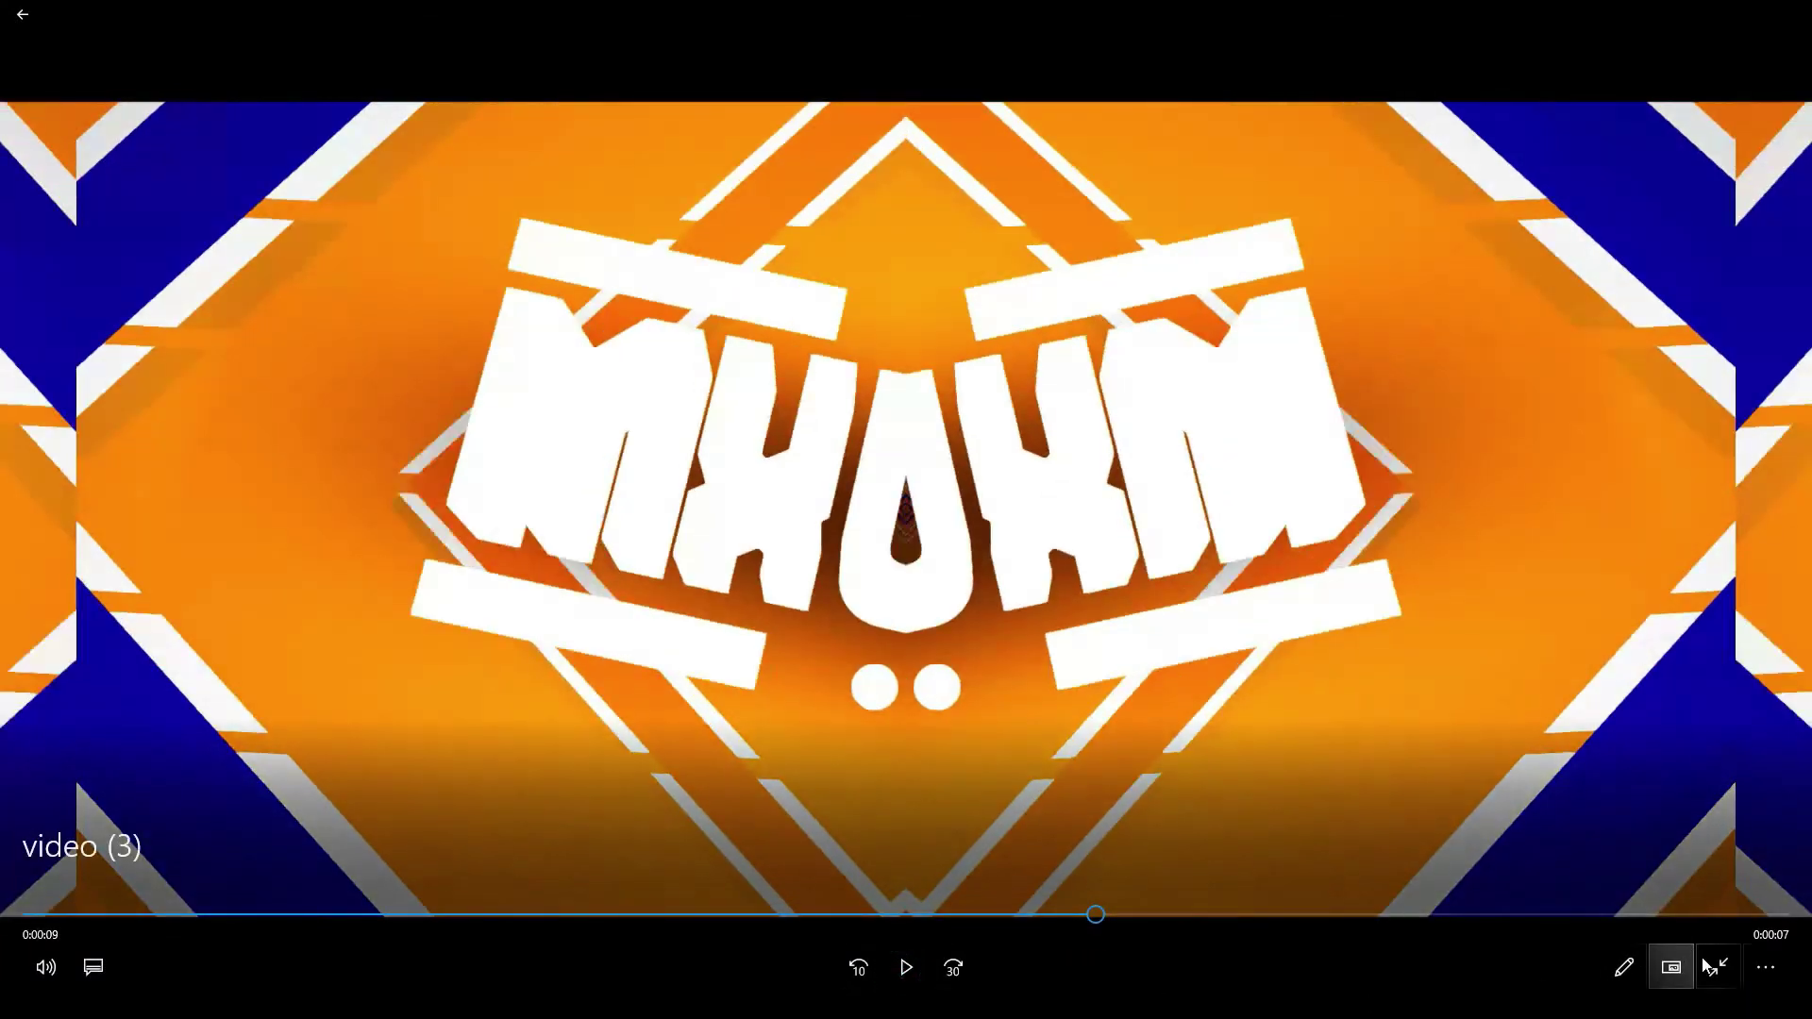
left_click(1719, 967)
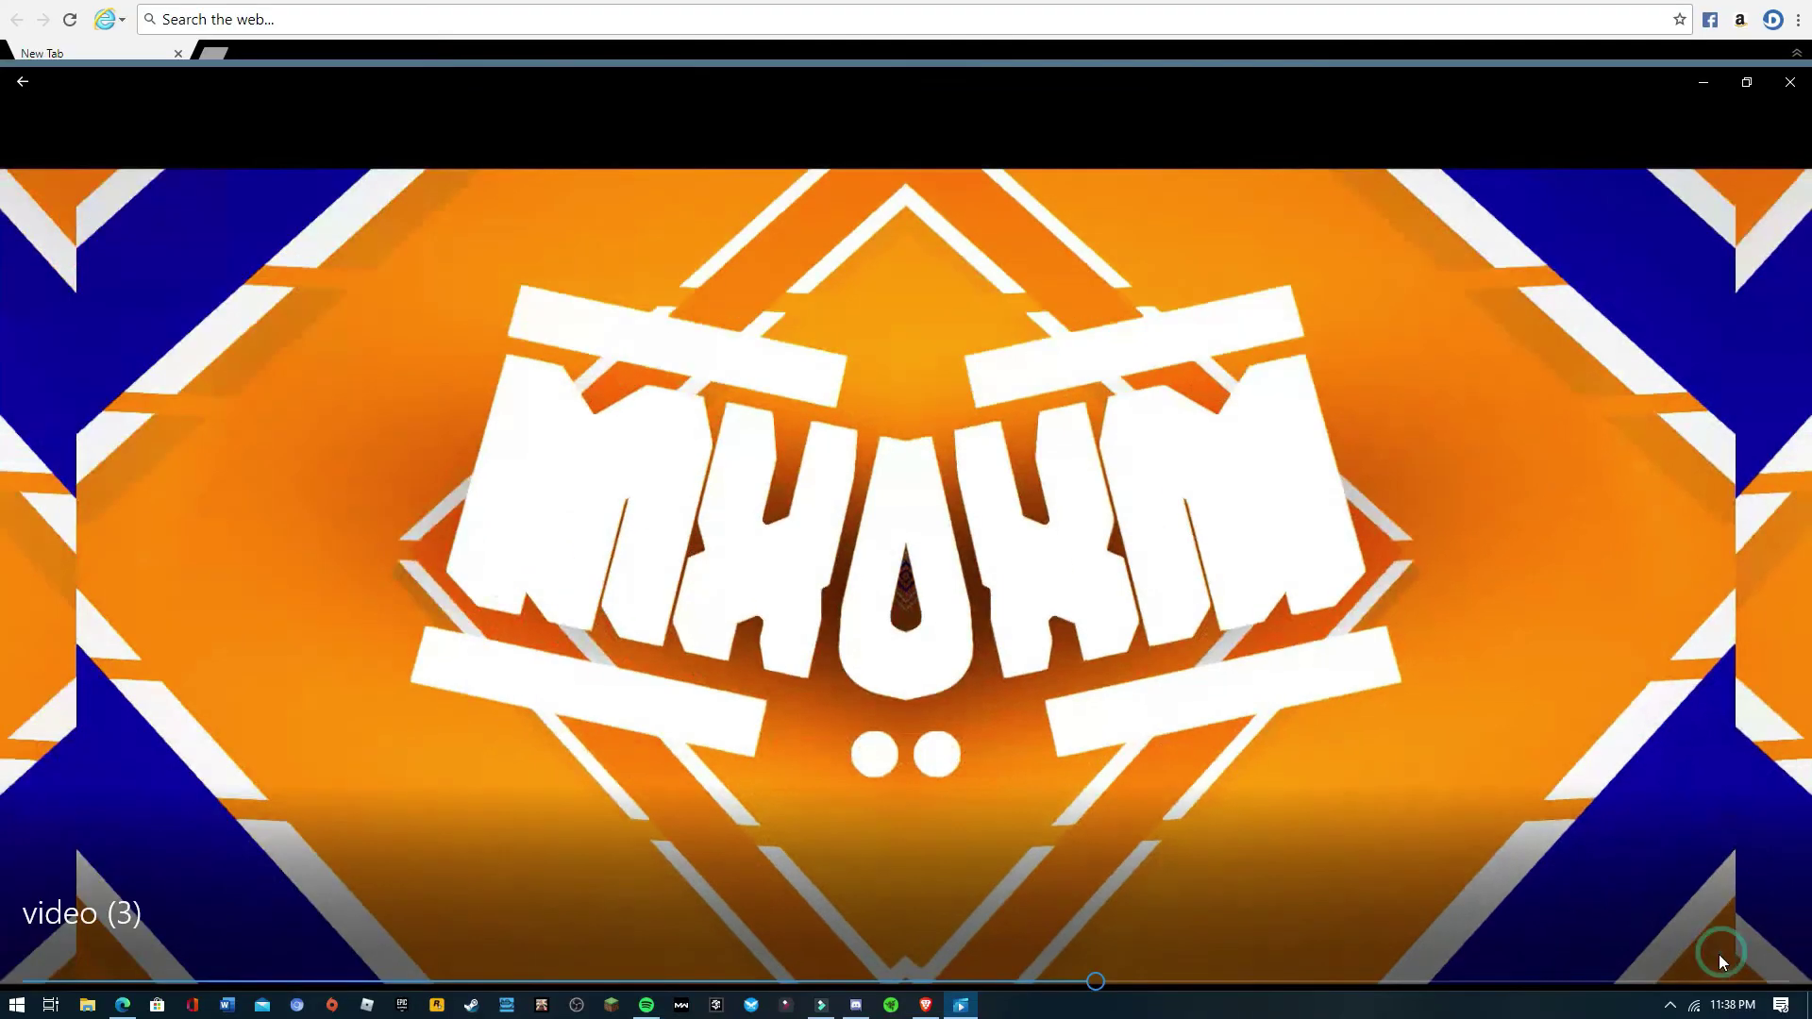
left_click(179, 55)
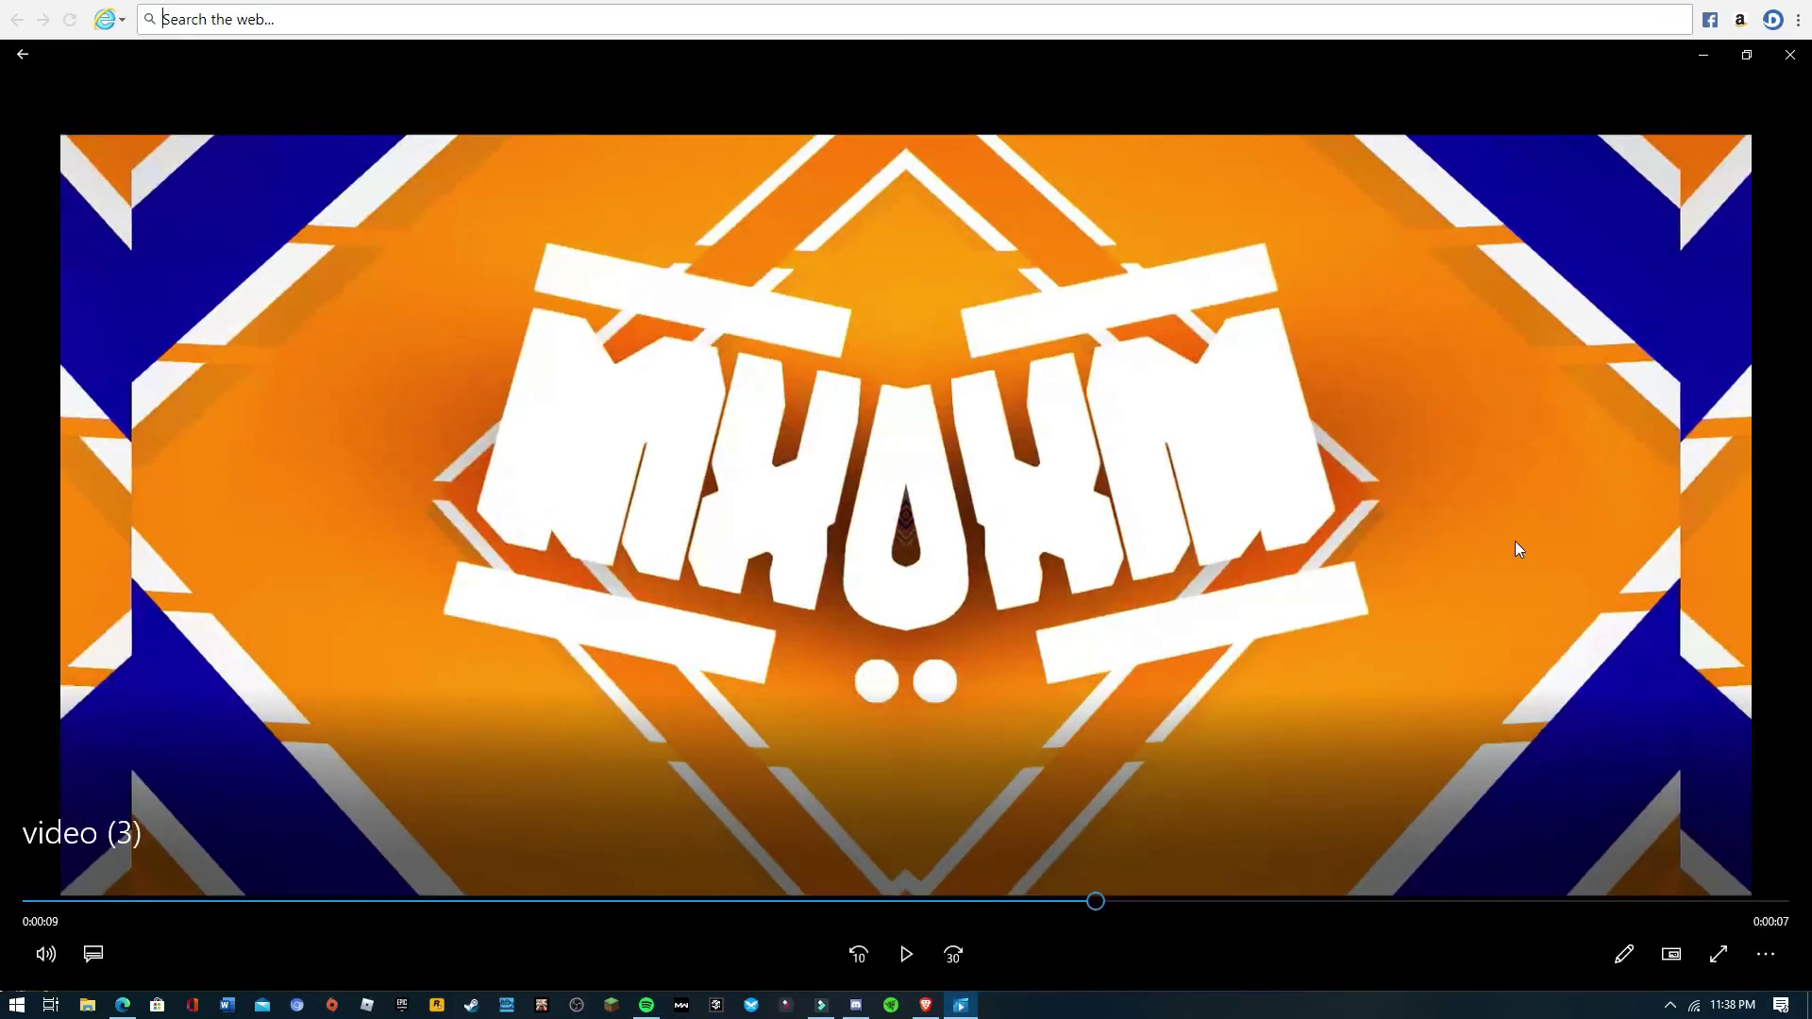
Switch to Filmora9 and import video (3) from the Downloads folder into the project media.
left_click(821, 1005)
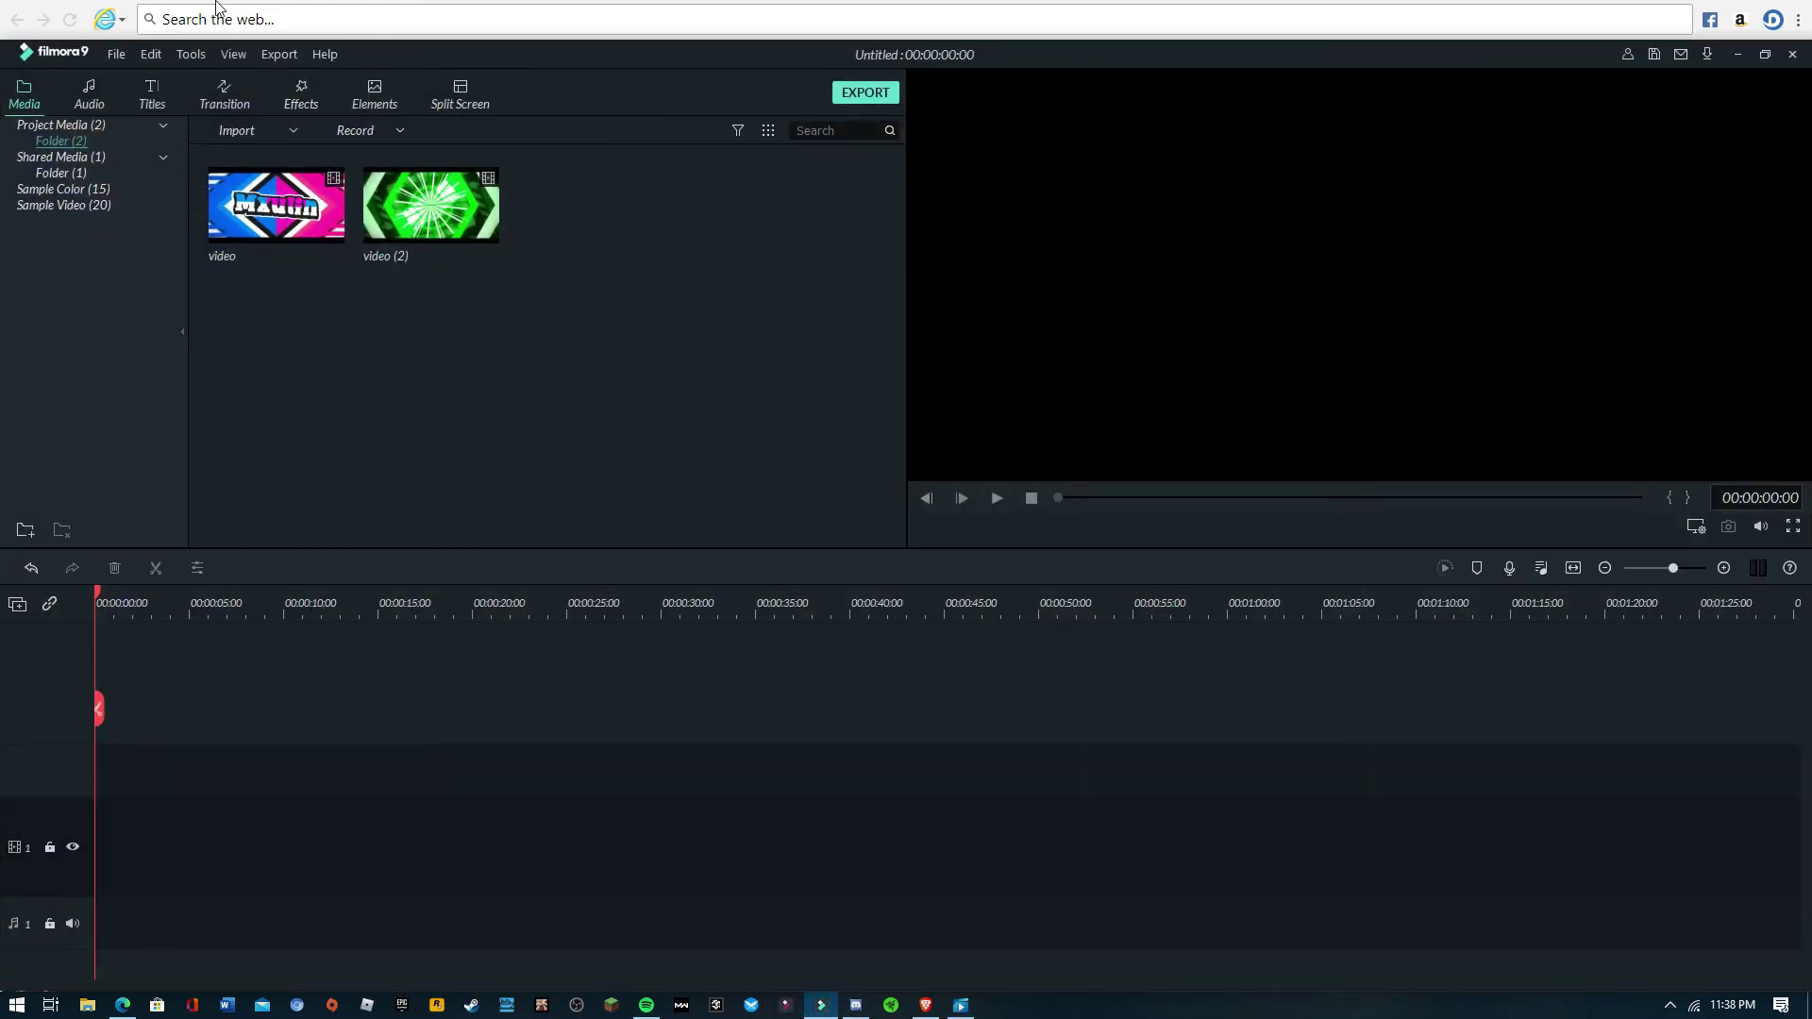
left_click(236, 131)
left_click(250, 155)
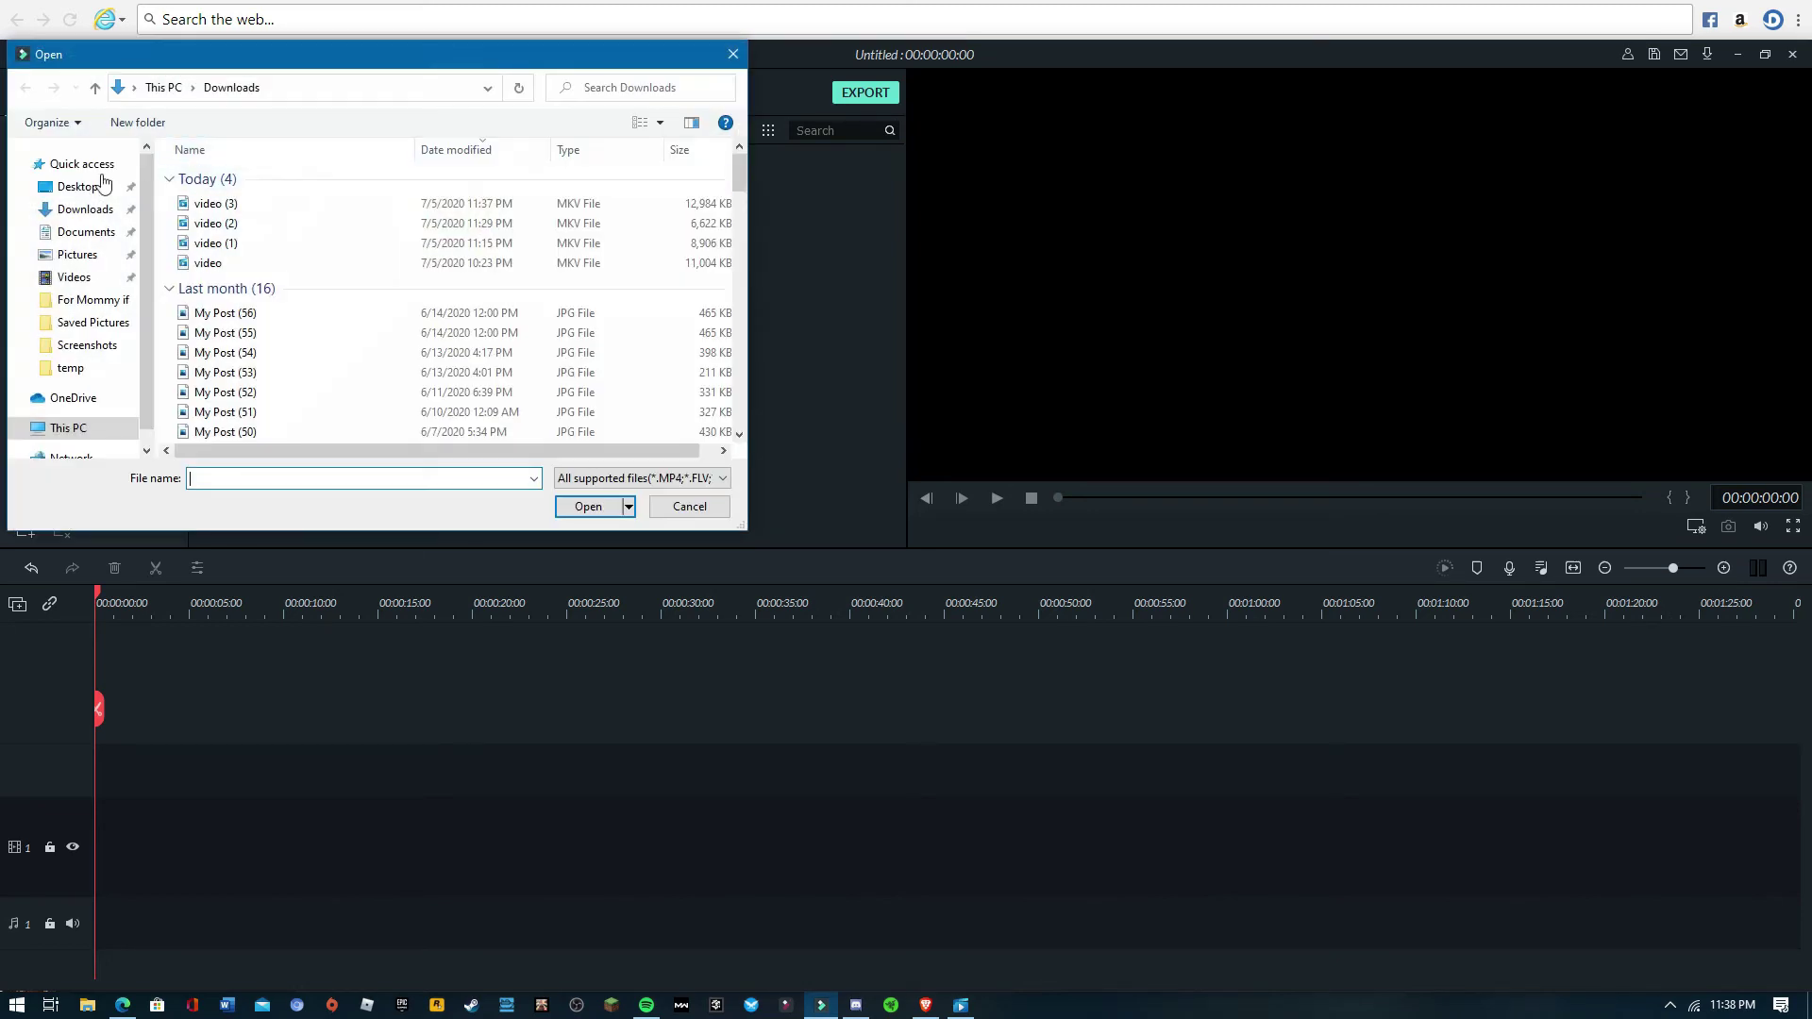
left_click(83, 211)
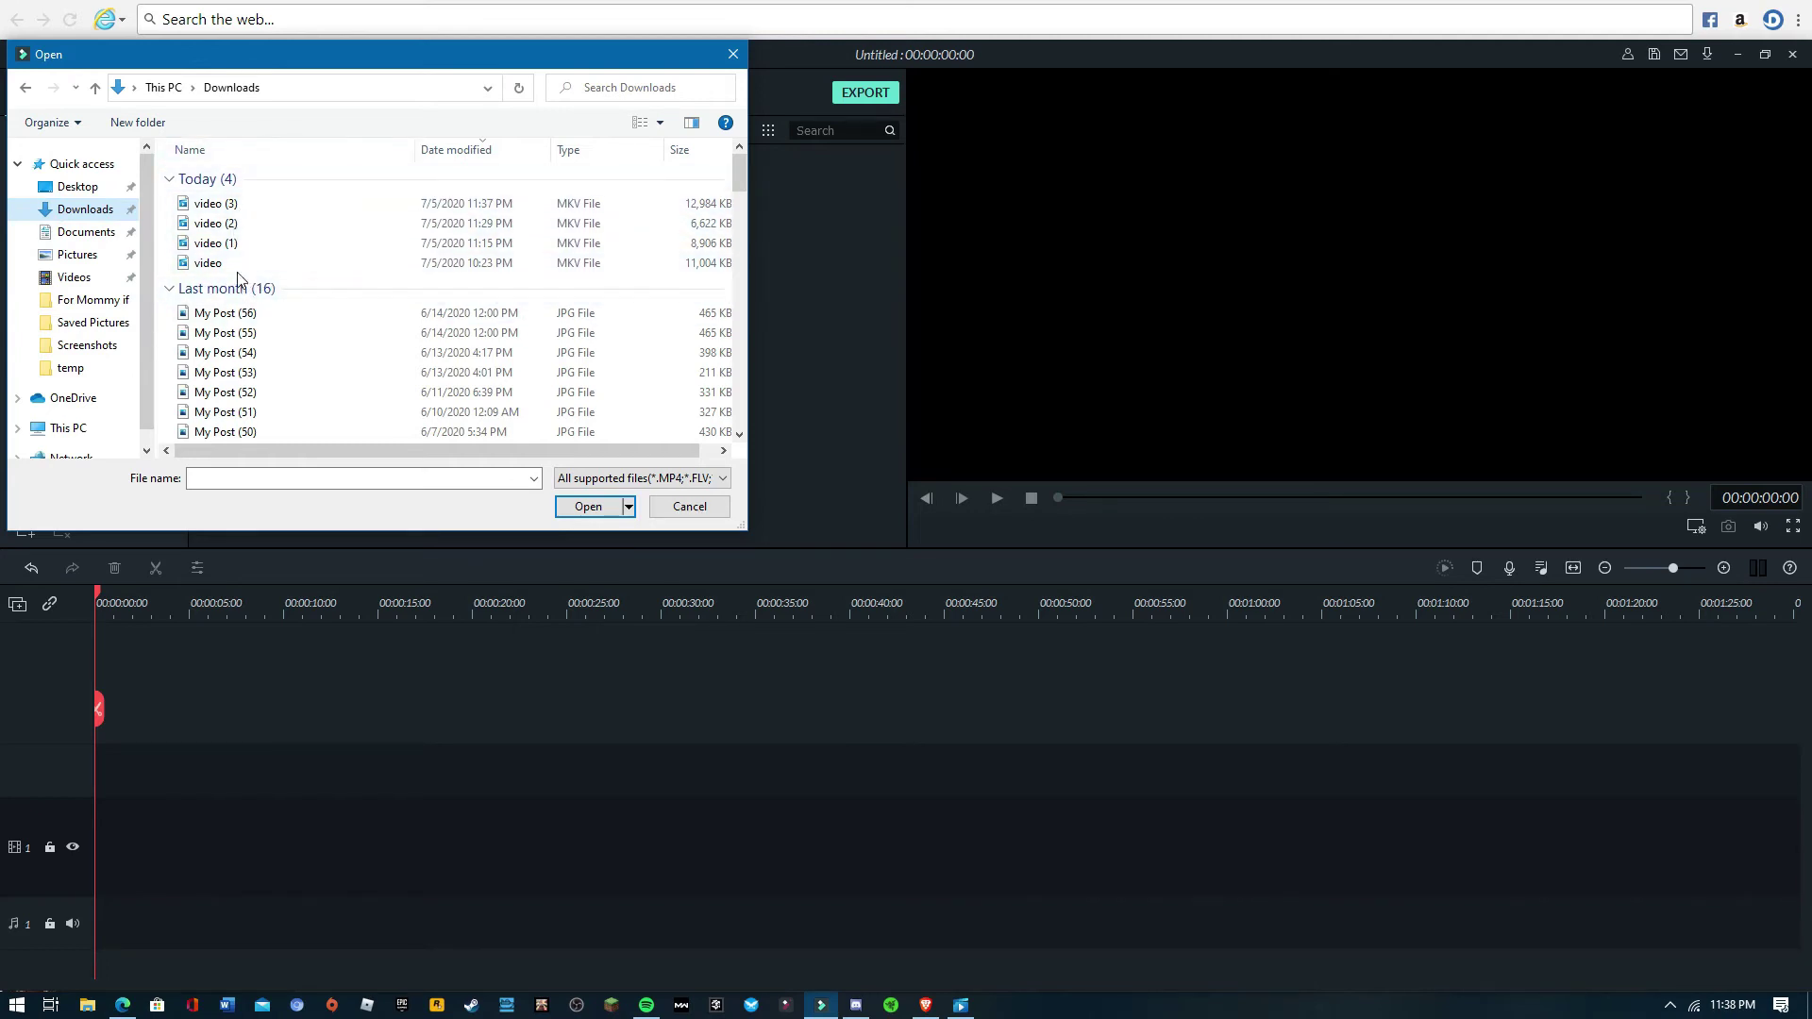
left_click(240, 204)
left_click(588, 507)
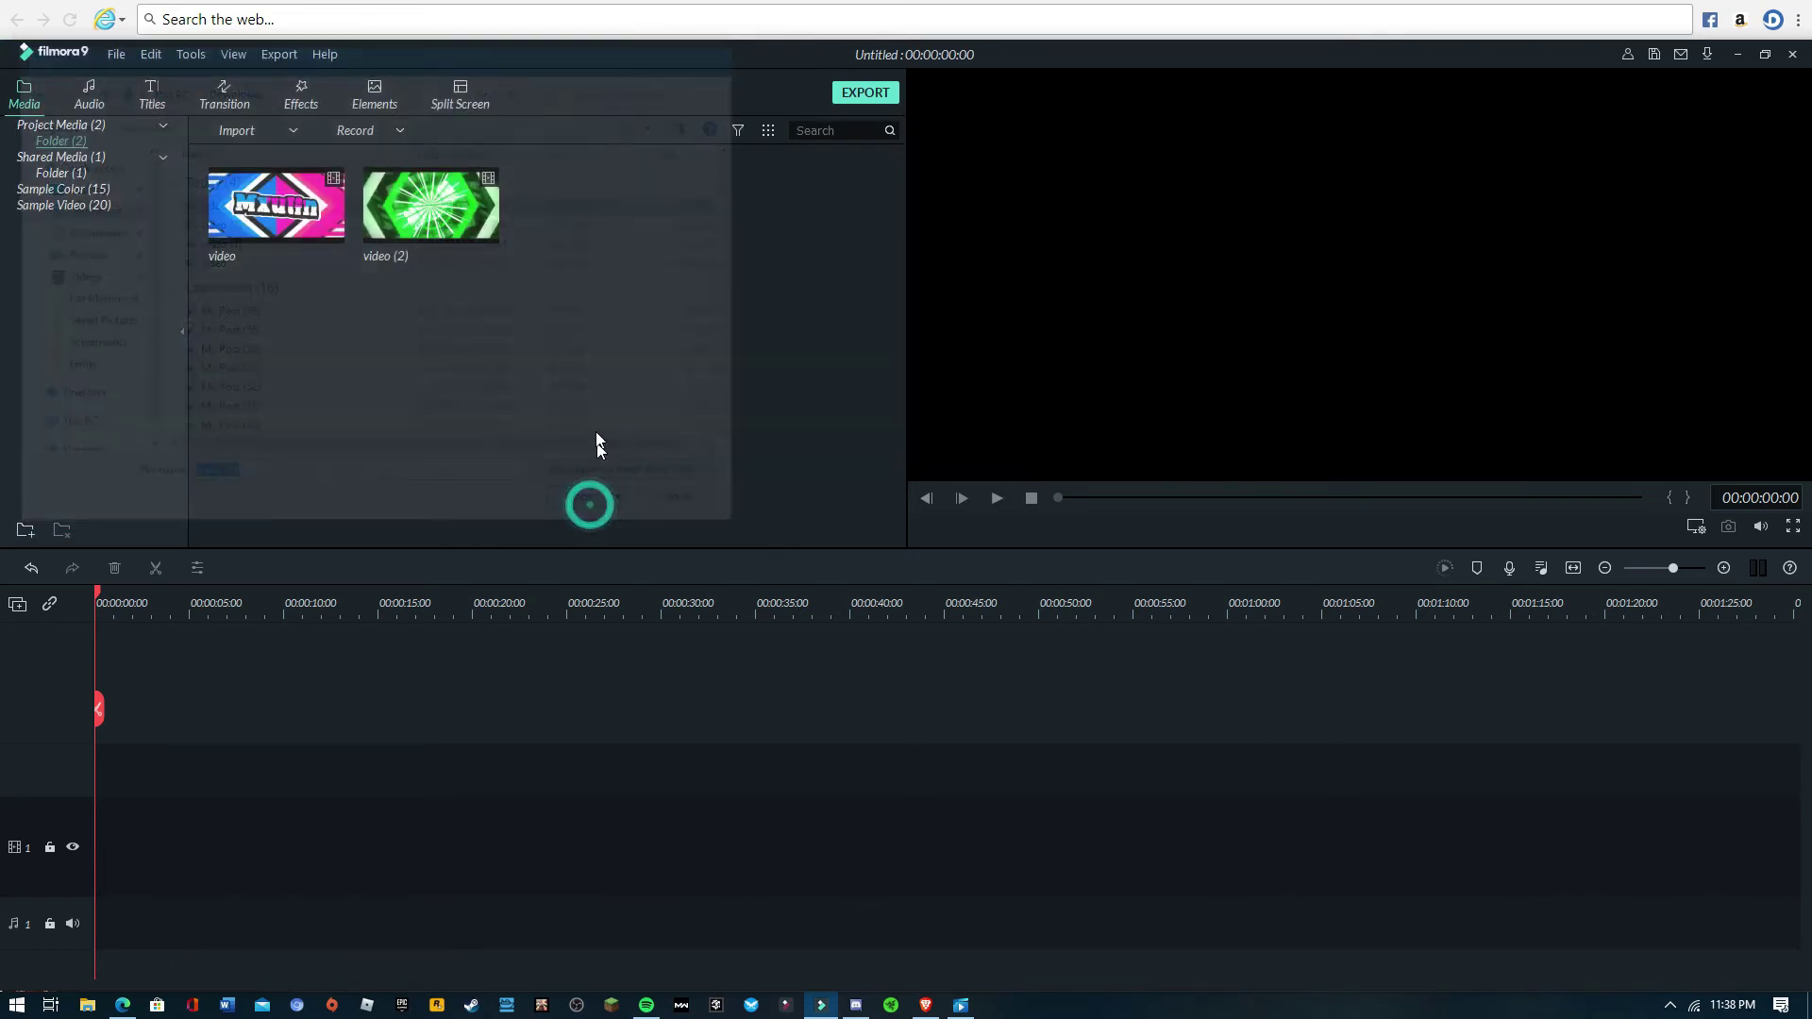
Place the video (3) clip at the start of video track 1.
left_click_drag(629, 206, 354, 826)
left_click(913, 556)
Preview the intro clip on the timeline, stop it and play it again from the beginning.
left_click(996, 498)
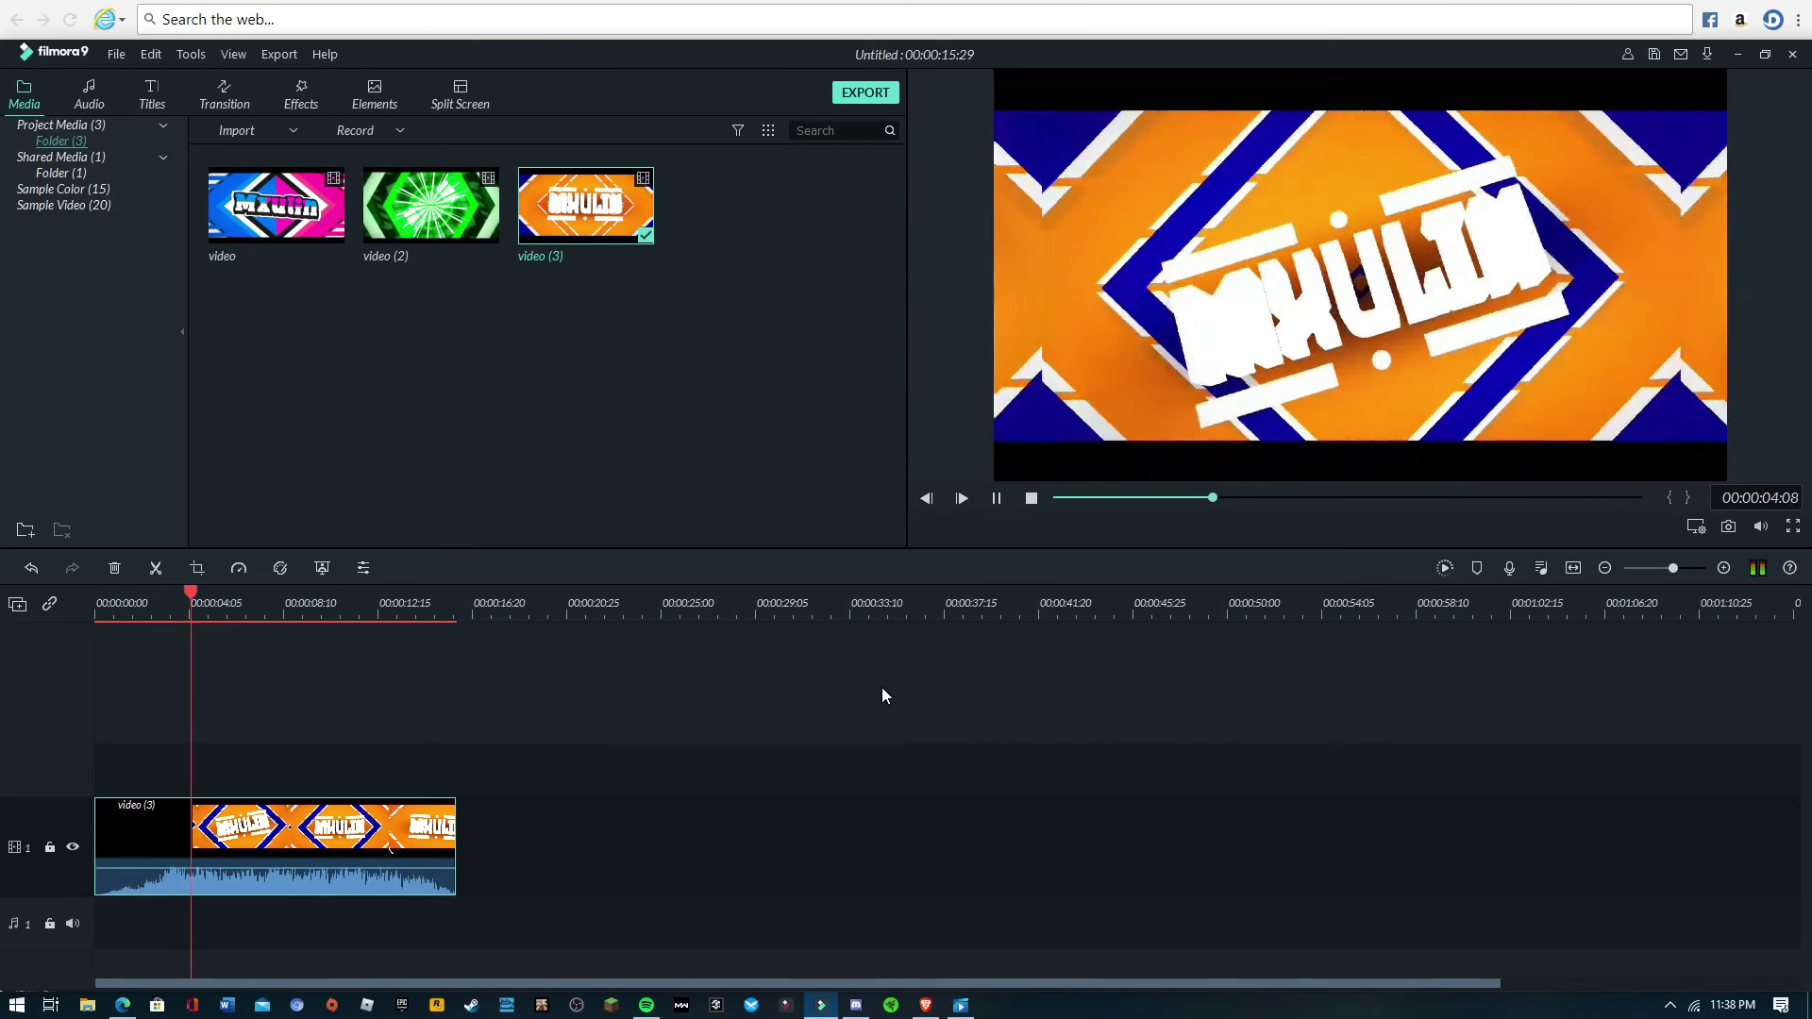
left_click(881, 686)
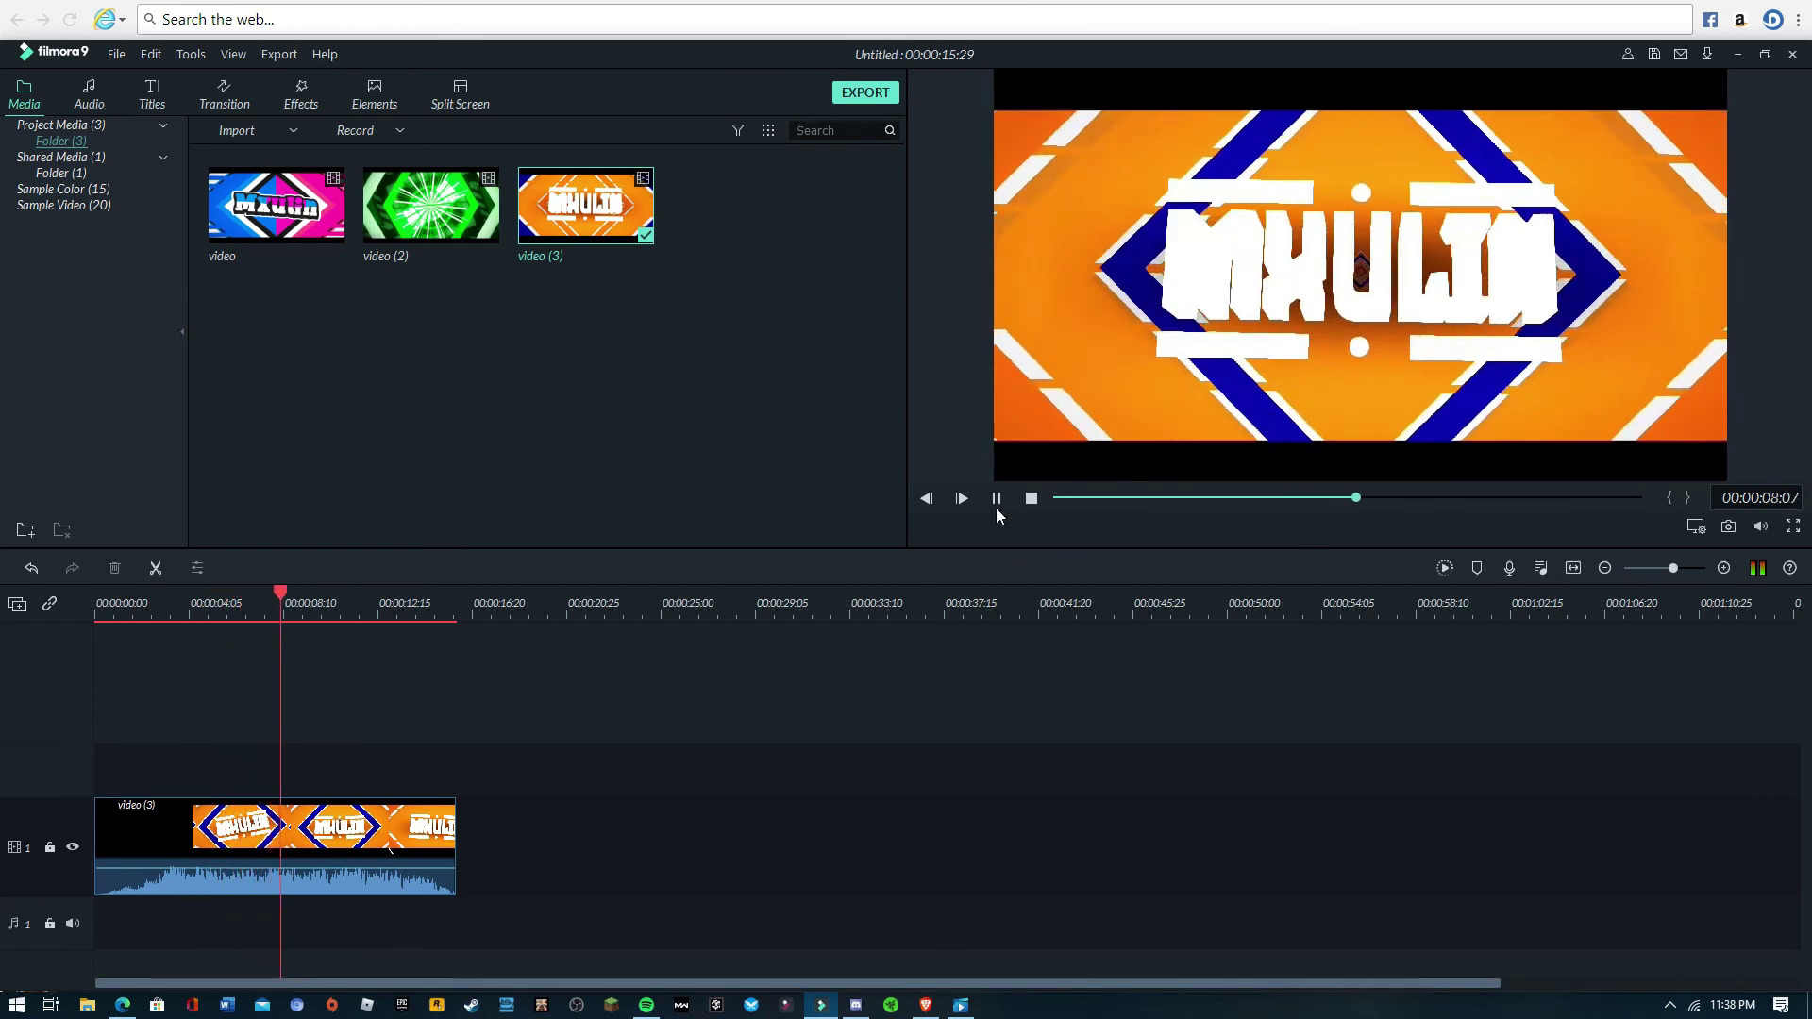
left_click(996, 497)
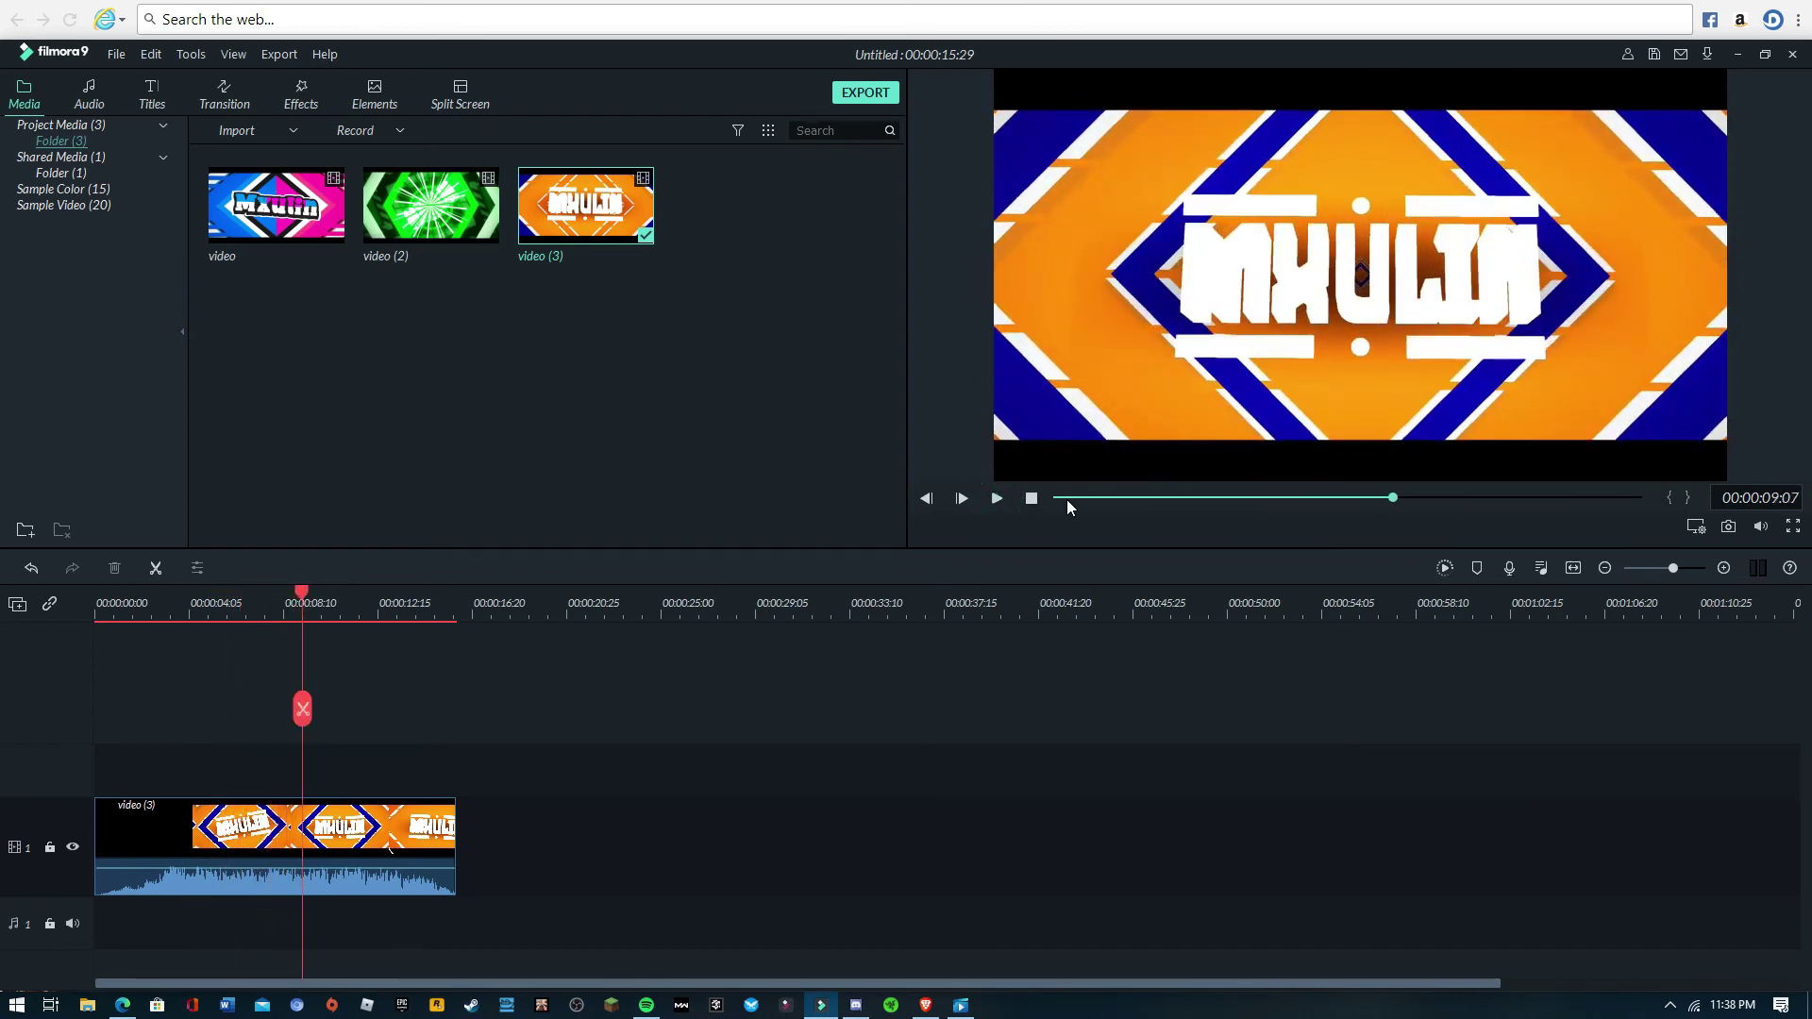
left_click(1031, 498)
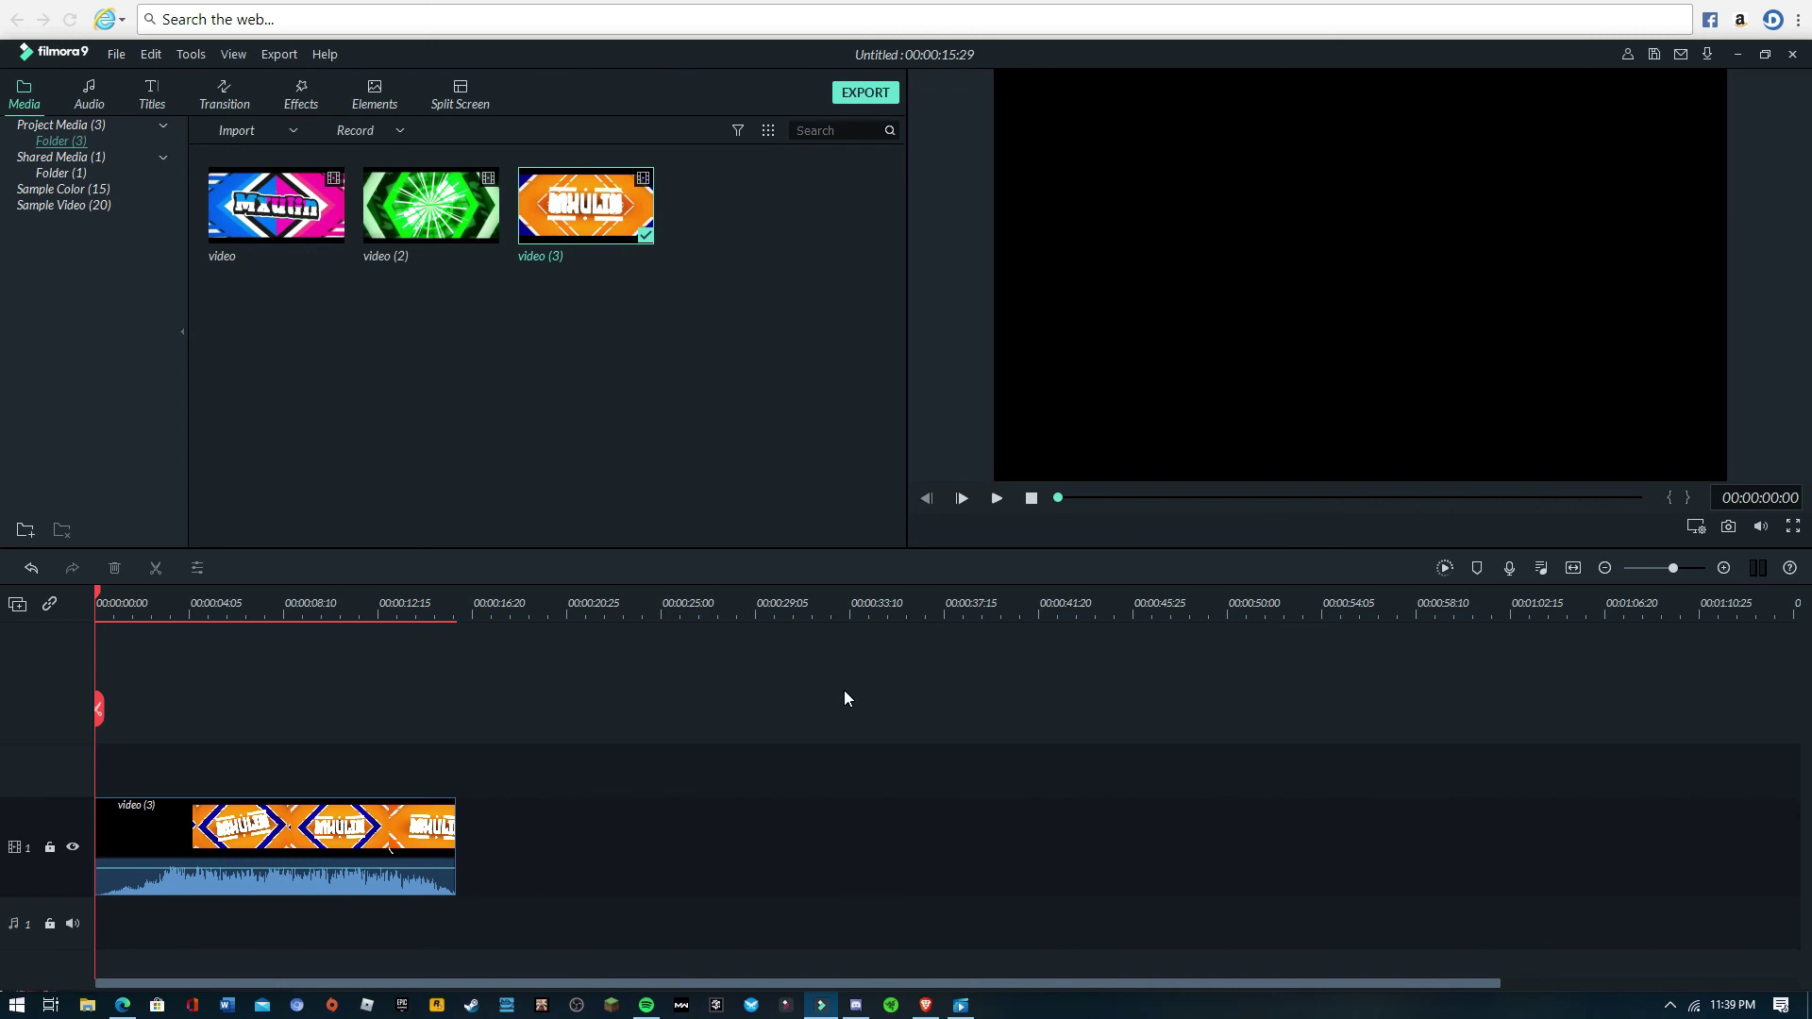
key("space")
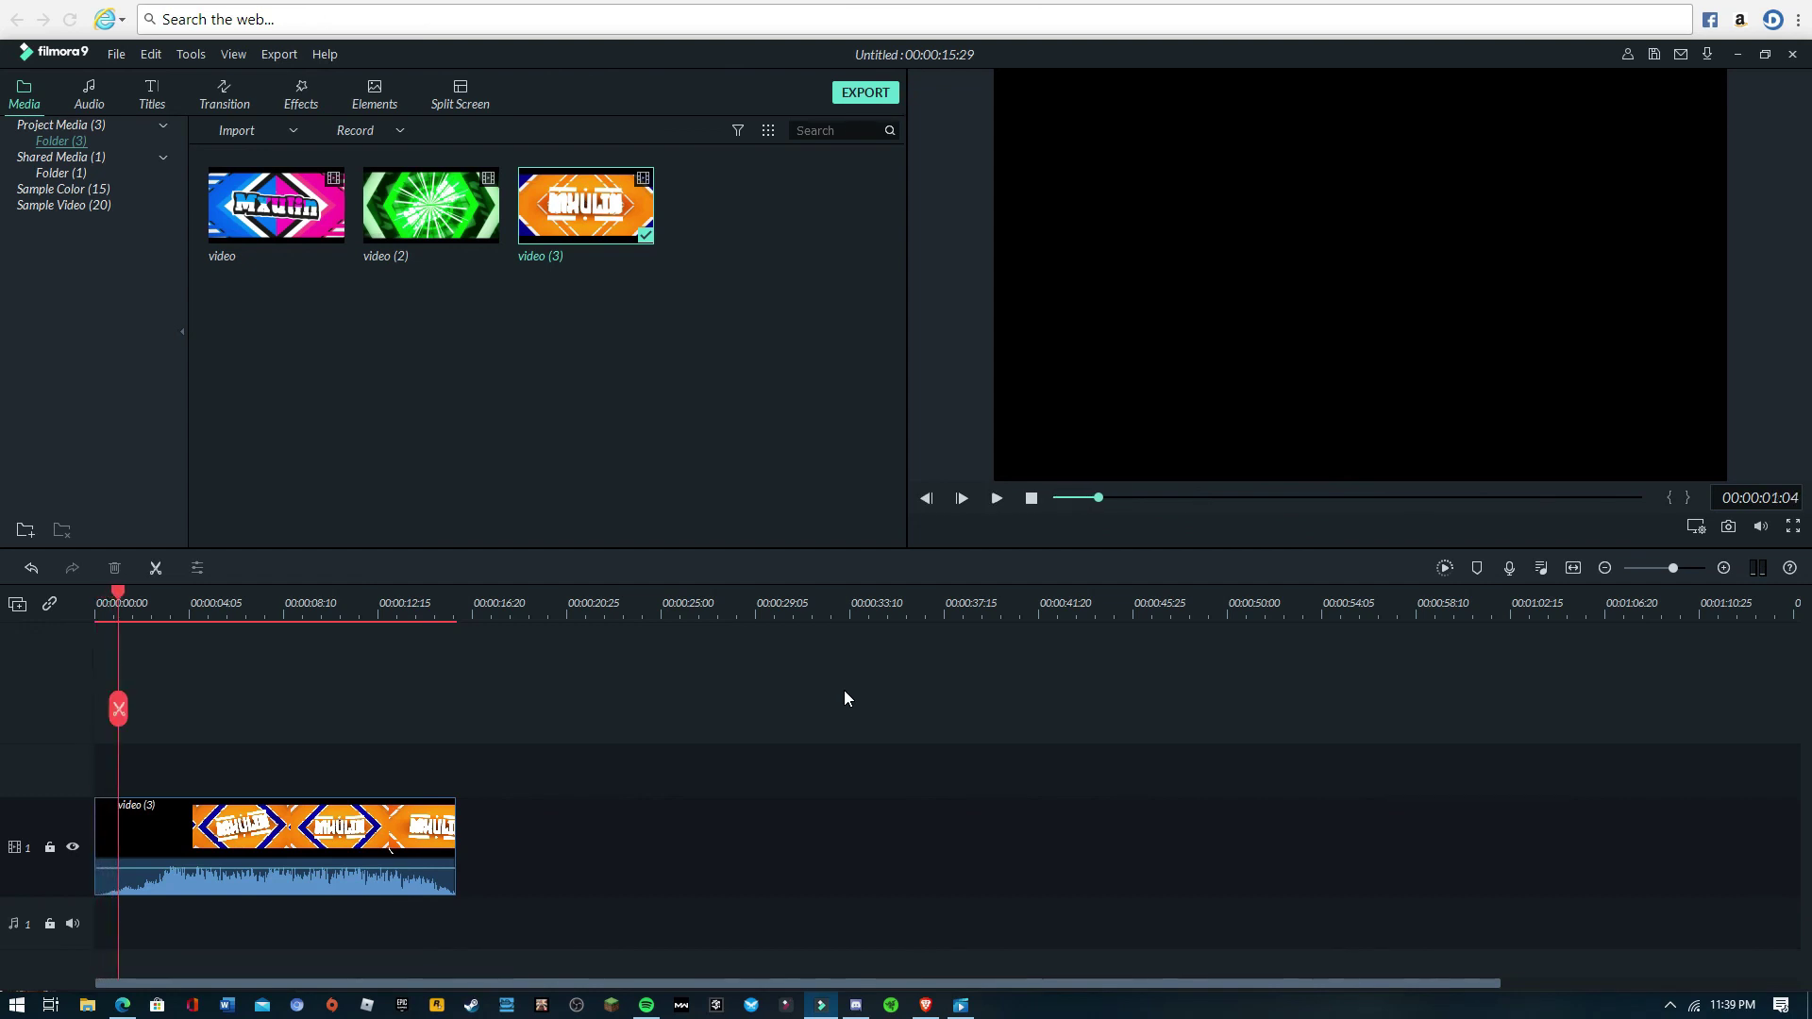